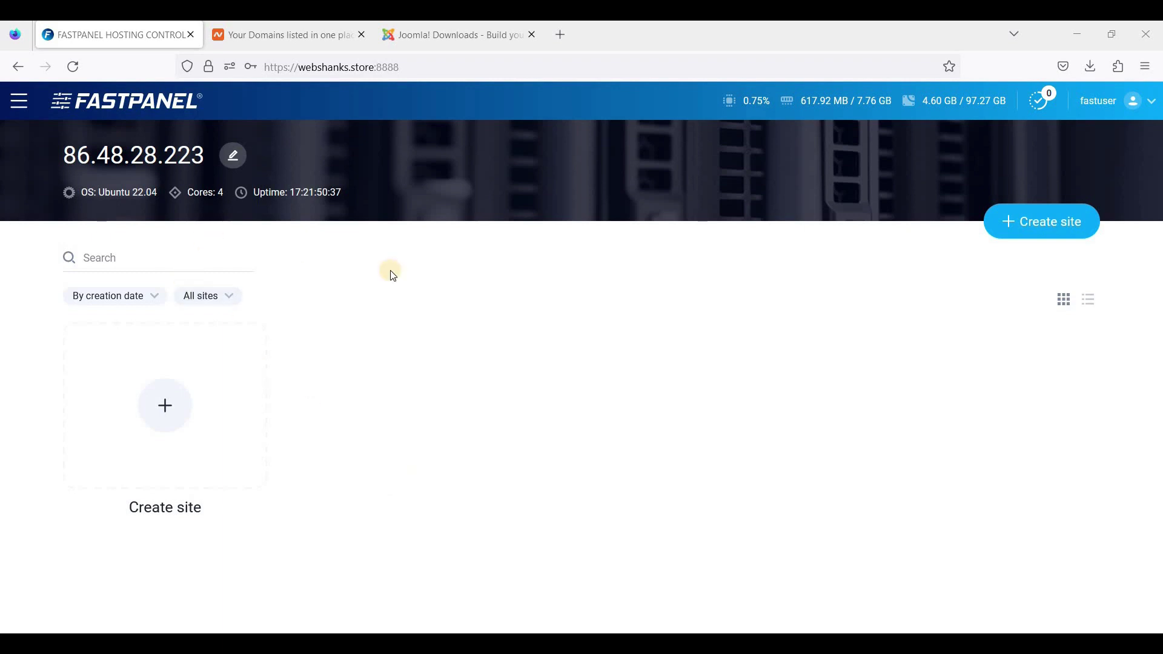
Download the Joomla! 4.3.0 full package from the Joomla! Downloads page.
{"action": "left_click", "coordinate": [483, 50]}
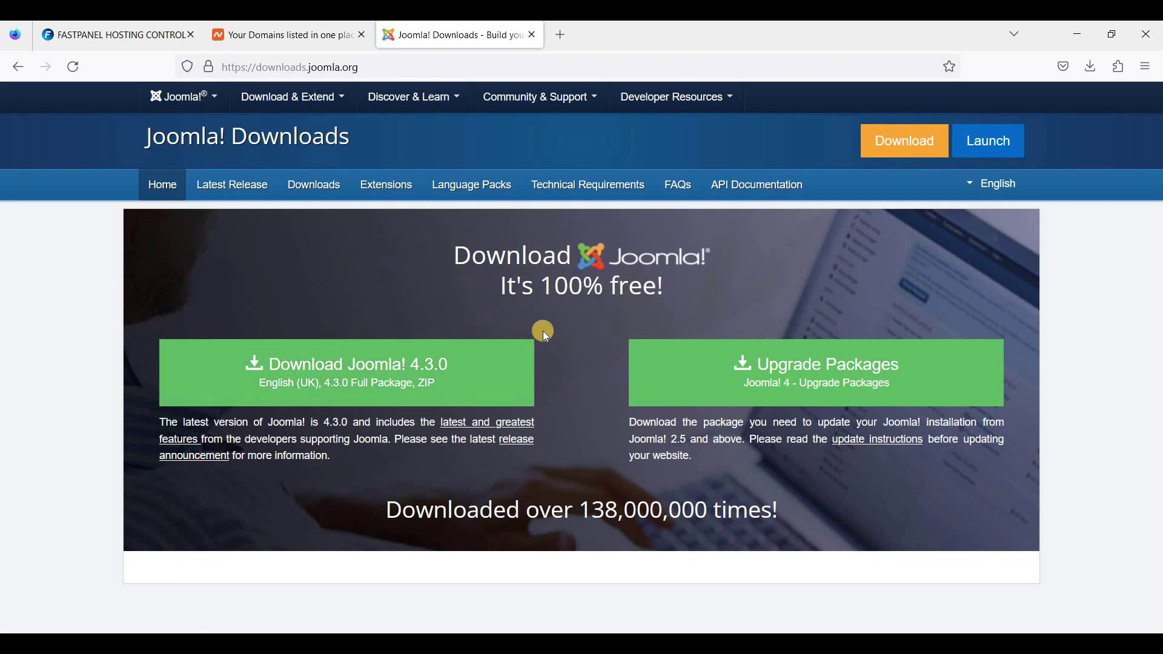
{"action": "left_click", "coordinate": [409, 345]}
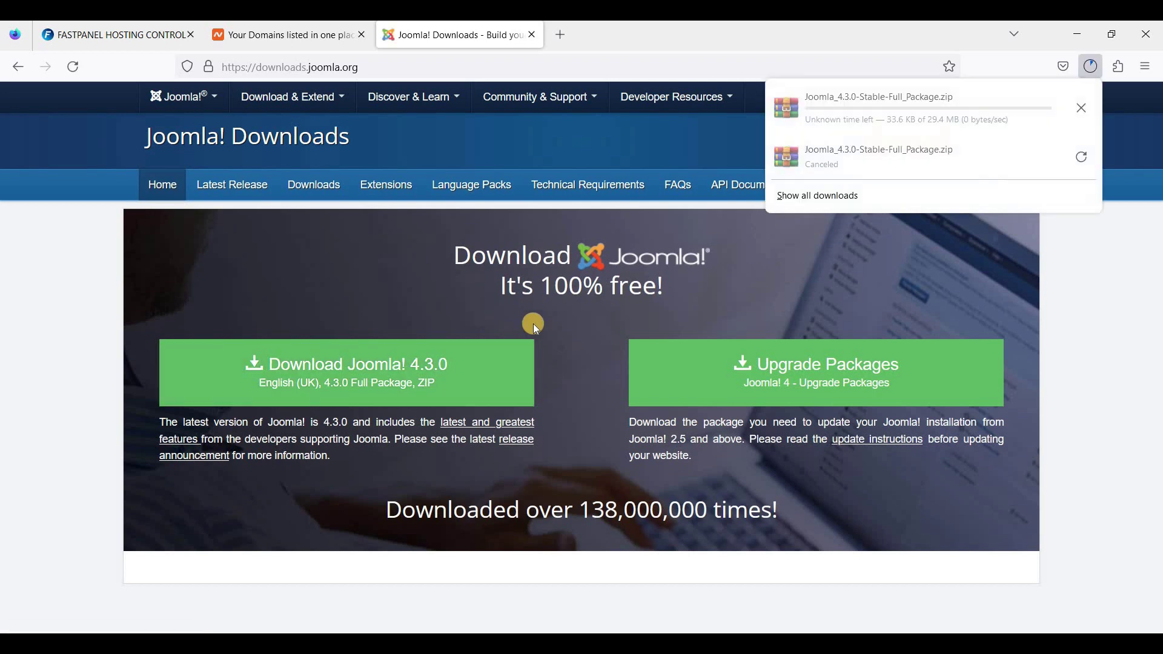
{"action": "left_click", "coordinate": [462, 39]}
Switch to FASTPANEL and start a manually created site bound to webshanks.store, with an email domain created for it.
{"action": "left_click", "coordinate": [113, 34]}
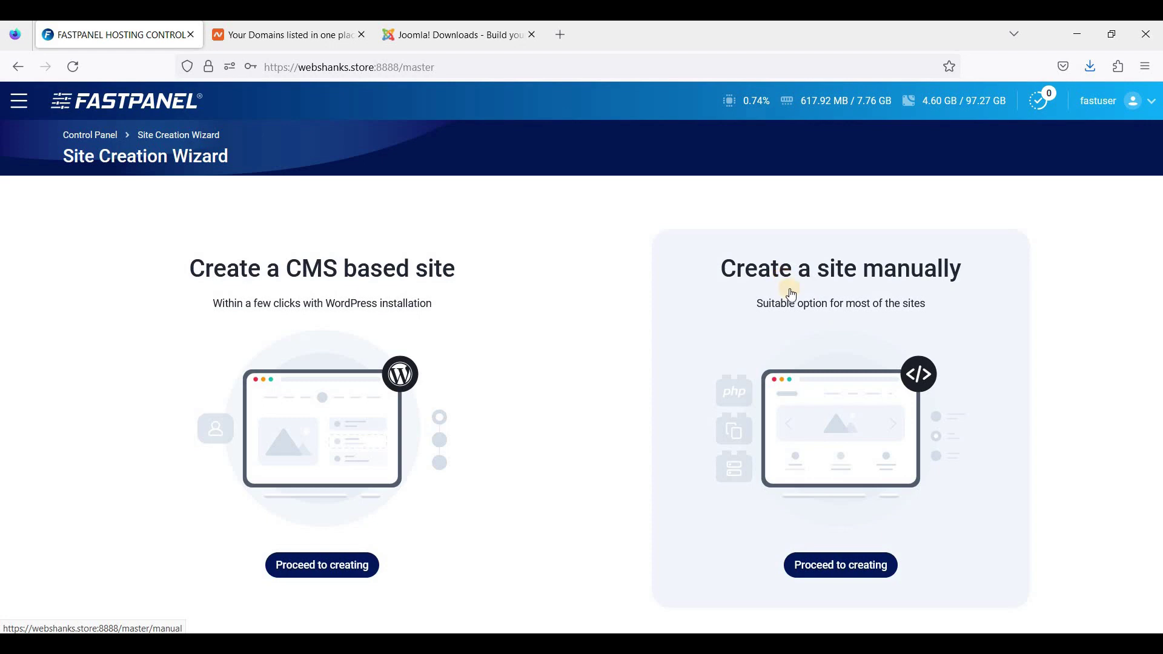
{"action": "left_click", "coordinate": [792, 450]}
{"action": "left_click", "coordinate": [178, 279]}
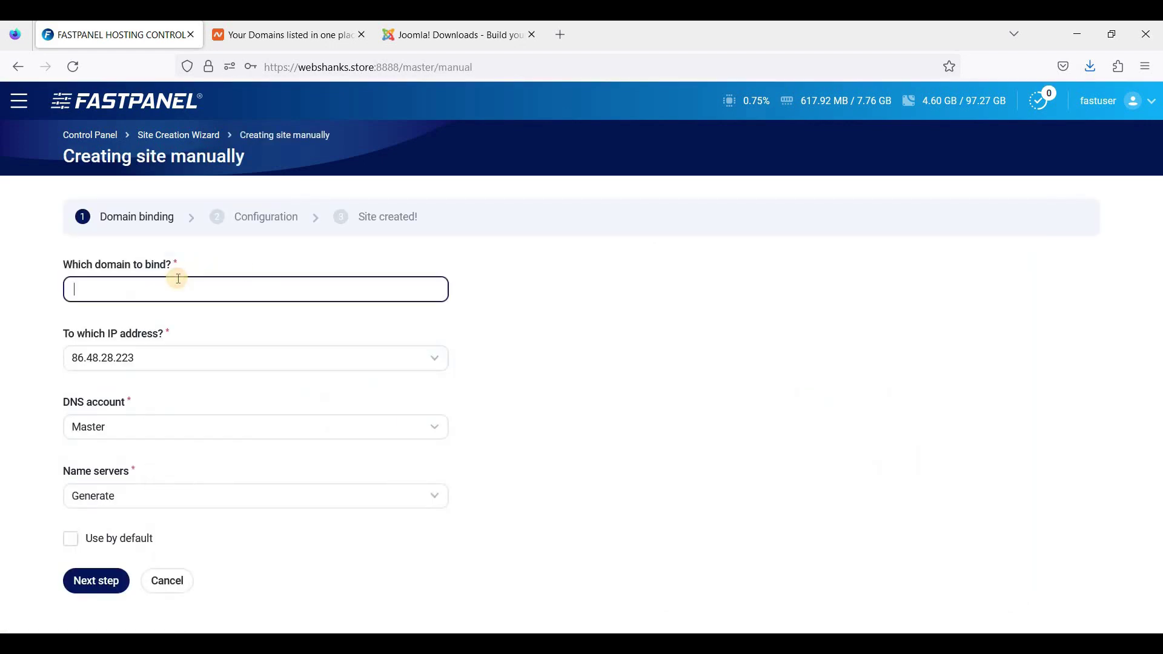
{"action": "type", "text": "web"}
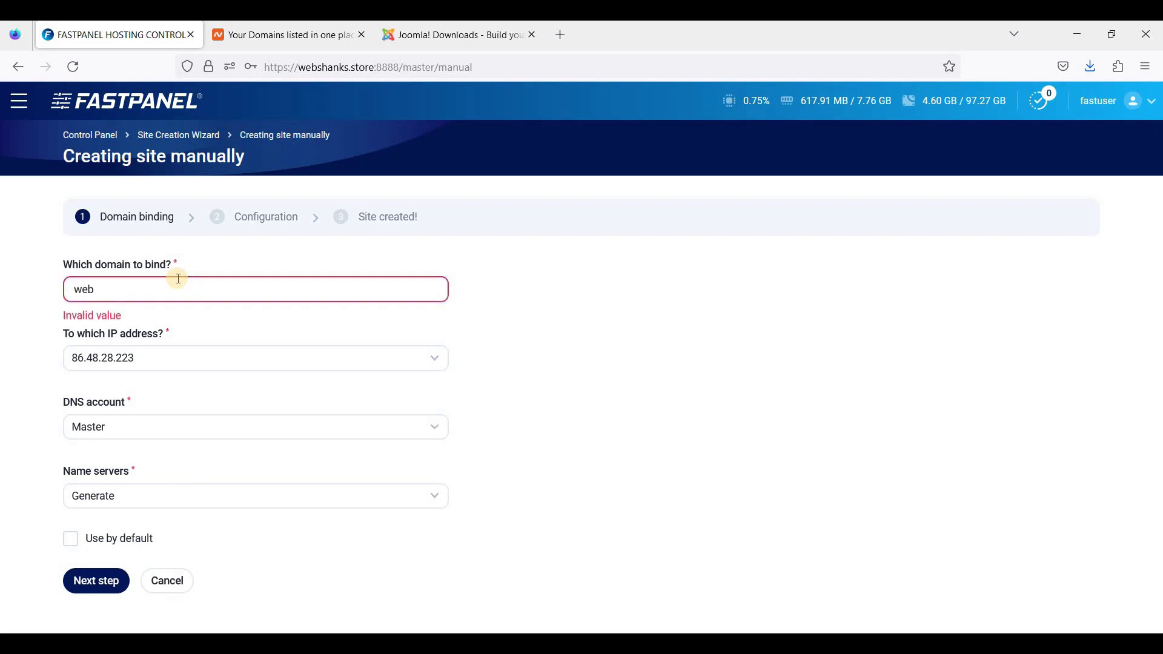
{"action": "type", "text": "shanks.store"}
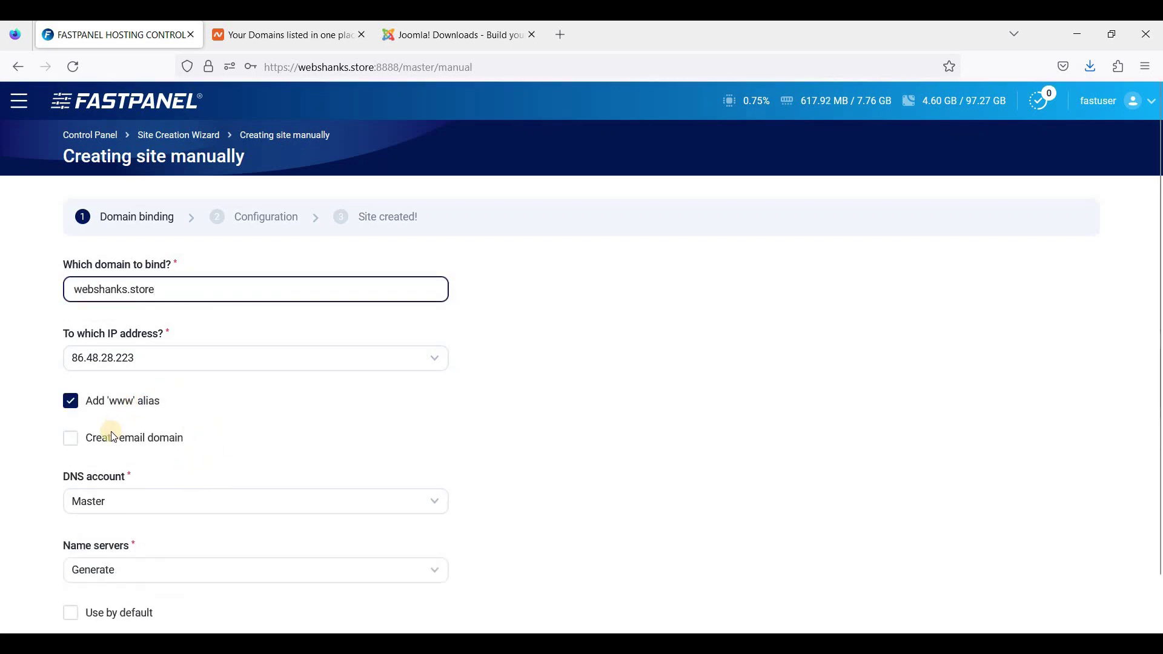
{"action": "left_click", "coordinate": [108, 441]}
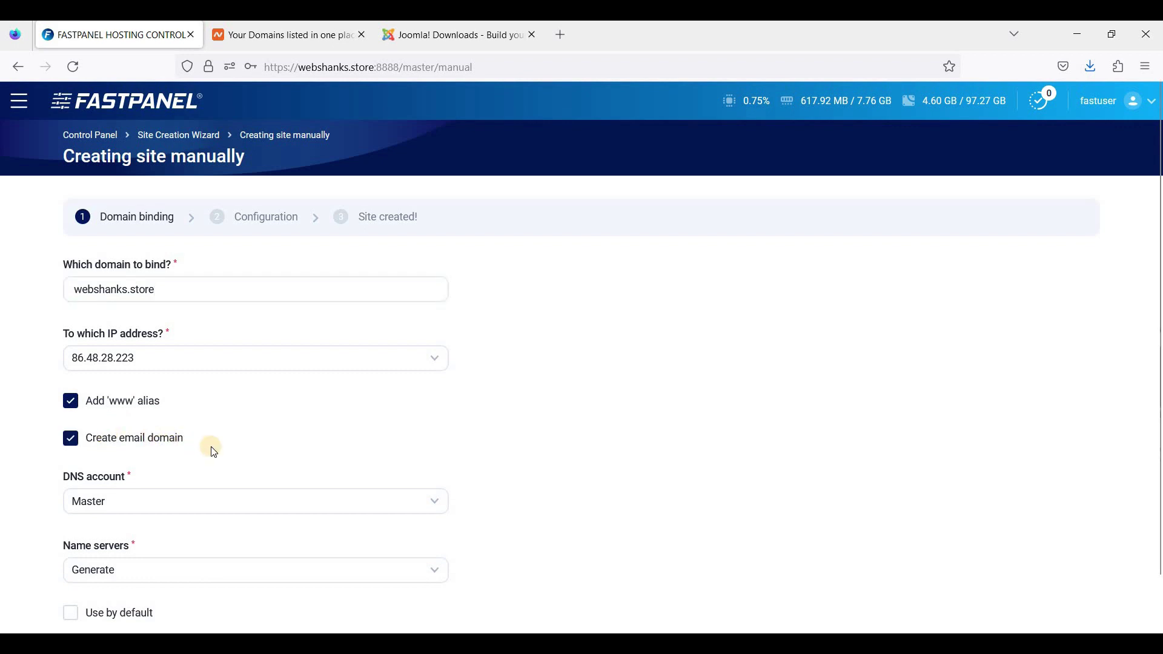
{"action": "scroll", "coordinate": [146, 380], "scroll_direction": "down", "scroll_amount": 2}
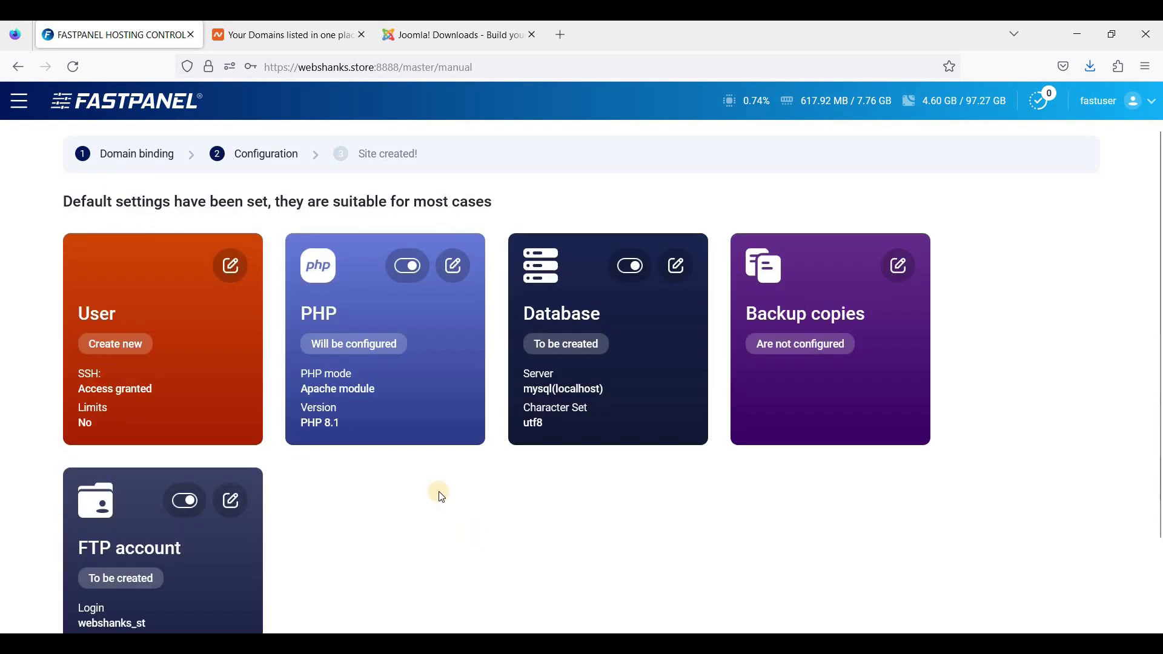
Review the new site's default configuration, then open and examine its database name, character set, server and login settings.
{"action": "scroll", "coordinate": [424, 479], "scroll_direction": "up", "scroll_amount": 2}
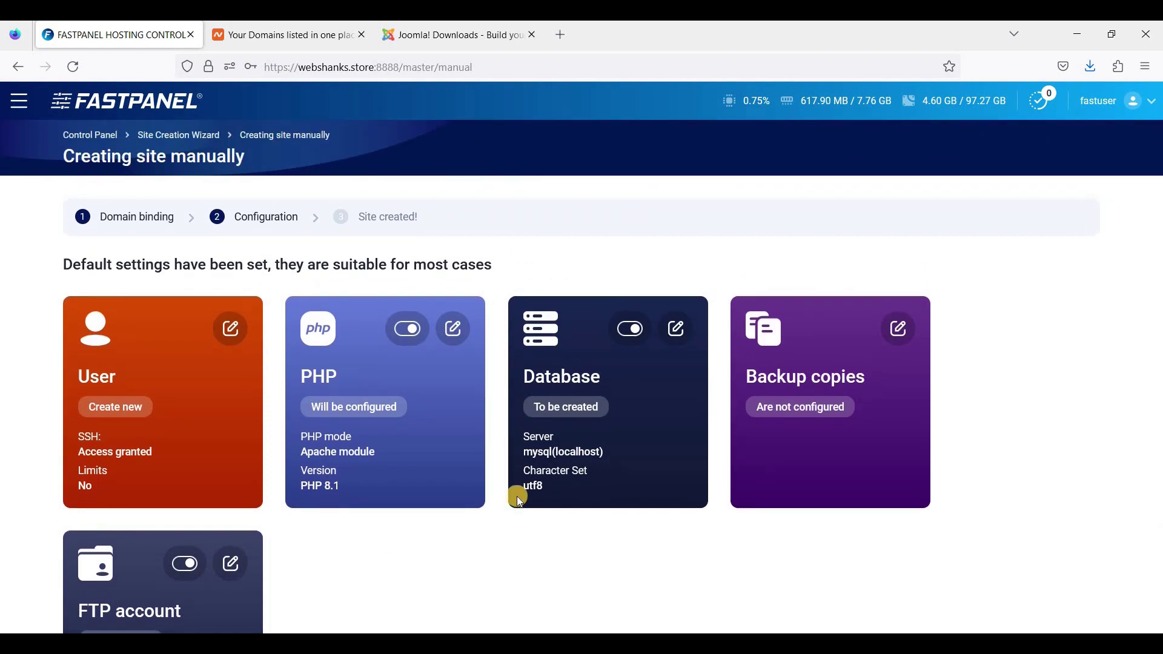
{"action": "scroll", "coordinate": [407, 386], "scroll_direction": "down", "scroll_amount": 2}
{"action": "scroll", "coordinate": [420, 394], "scroll_direction": "down", "scroll_amount": 1}
{"action": "scroll", "coordinate": [419, 393], "scroll_direction": "up", "scroll_amount": 1}
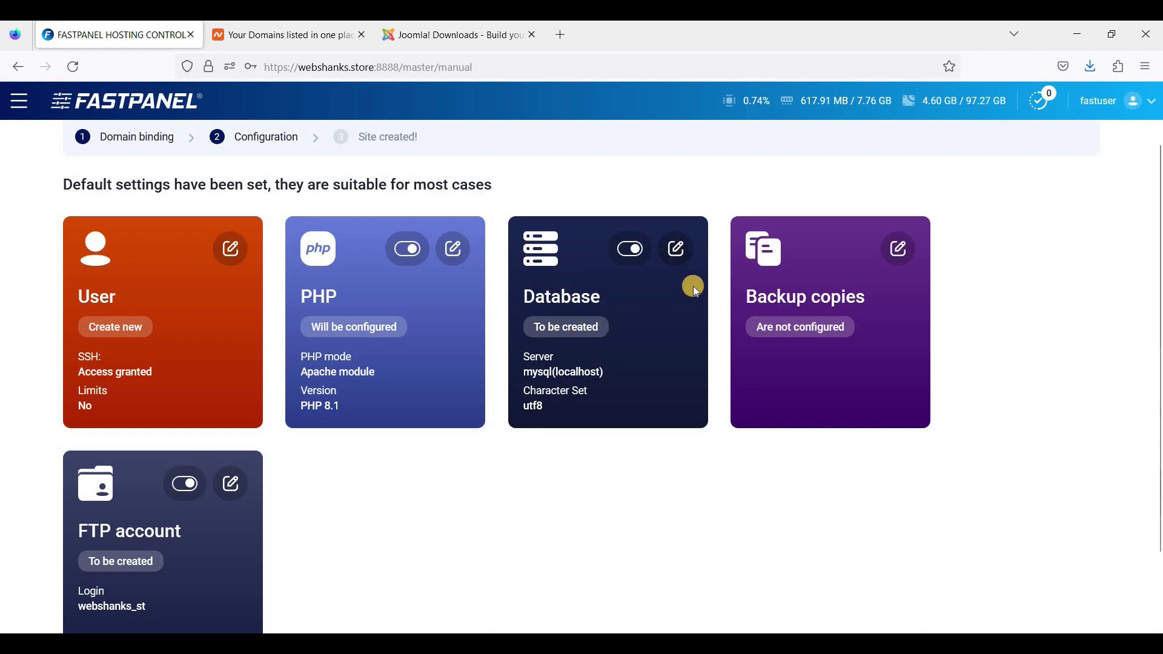
{"action": "left_click", "coordinate": [641, 363]}
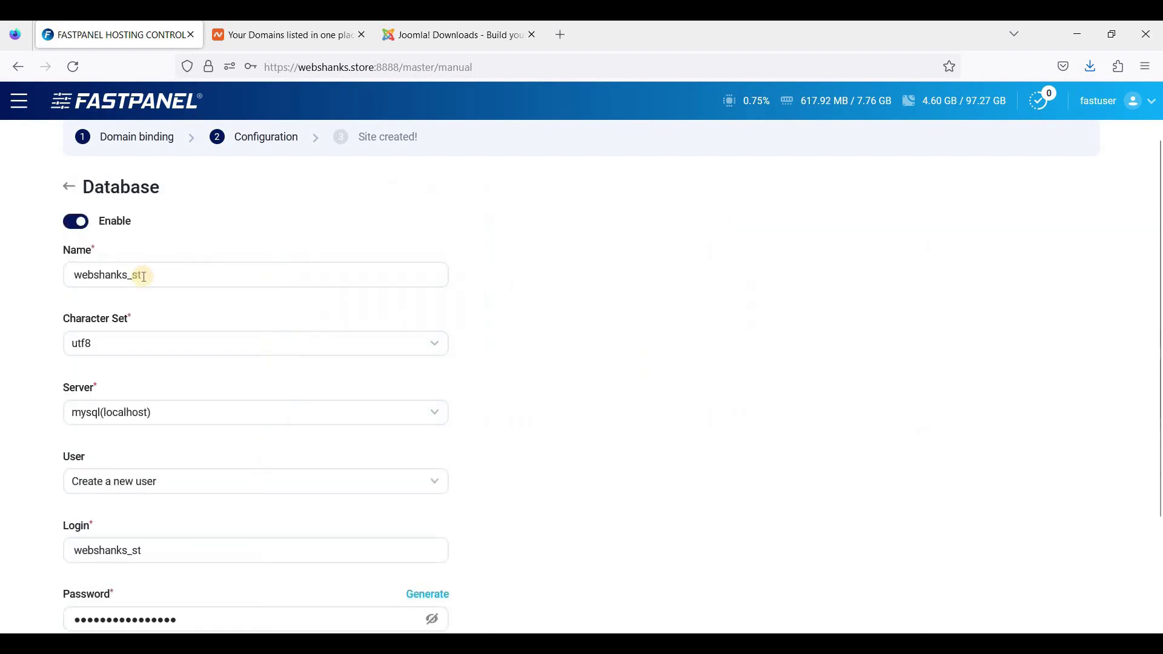
{"action": "scroll", "coordinate": [151, 260], "scroll_direction": "down", "scroll_amount": 2}
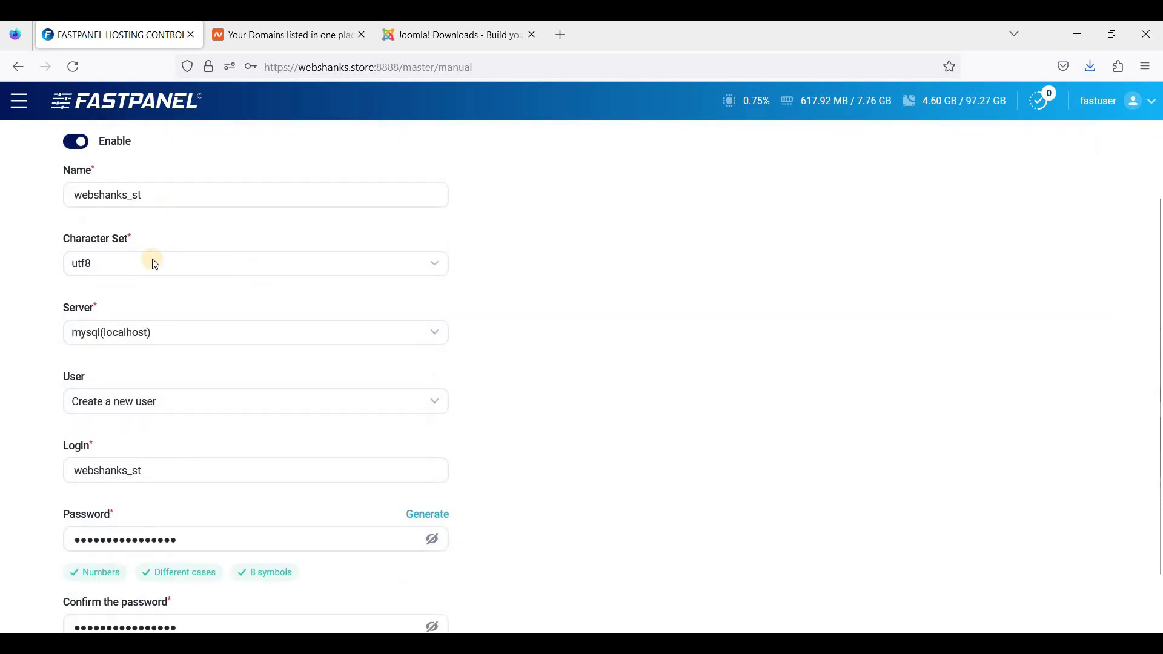
{"action": "scroll", "coordinate": [166, 277], "scroll_direction": "down", "scroll_amount": 2}
{"action": "scroll", "coordinate": [210, 351], "scroll_direction": "up", "scroll_amount": 4}
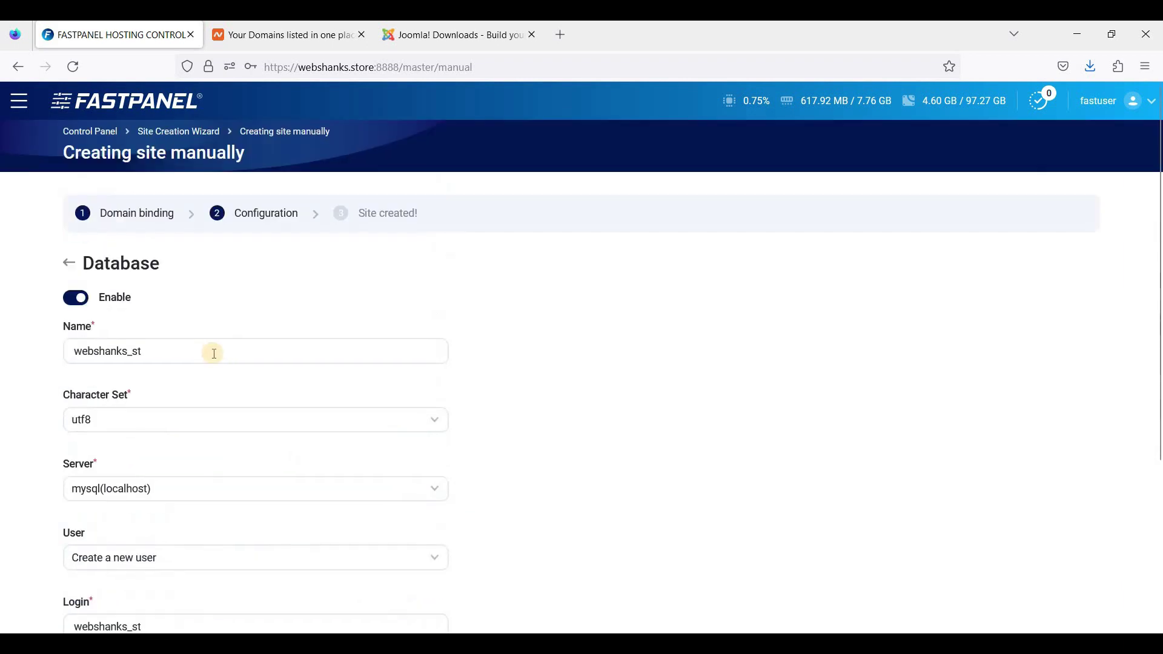
{"action": "scroll", "coordinate": [350, 371], "scroll_direction": "down", "scroll_amount": 4}
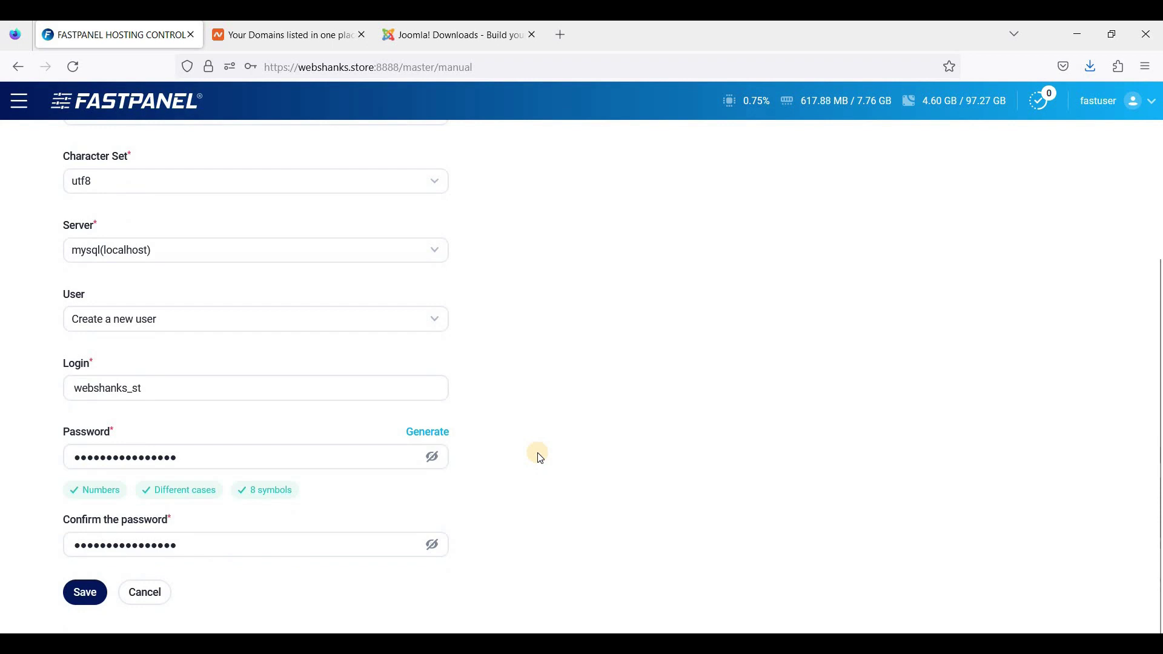
{"action": "scroll", "coordinate": [255, 407], "scroll_direction": "up", "scroll_amount": 4}
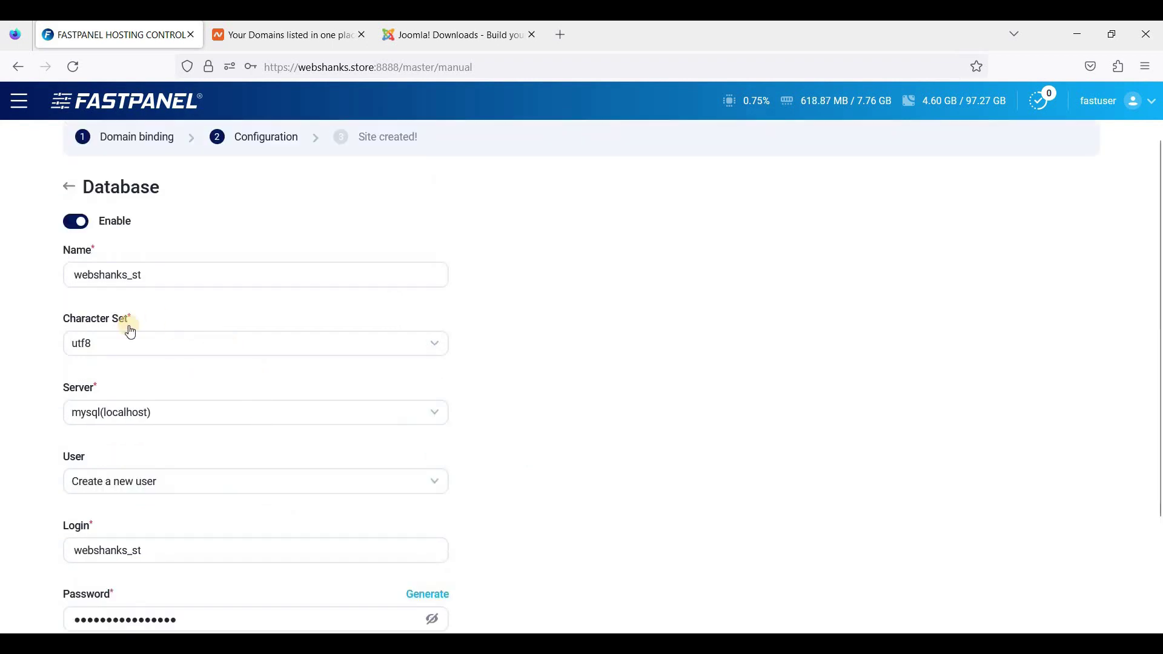
{"action": "scroll", "coordinate": [125, 329], "scroll_direction": "down", "scroll_amount": 2}
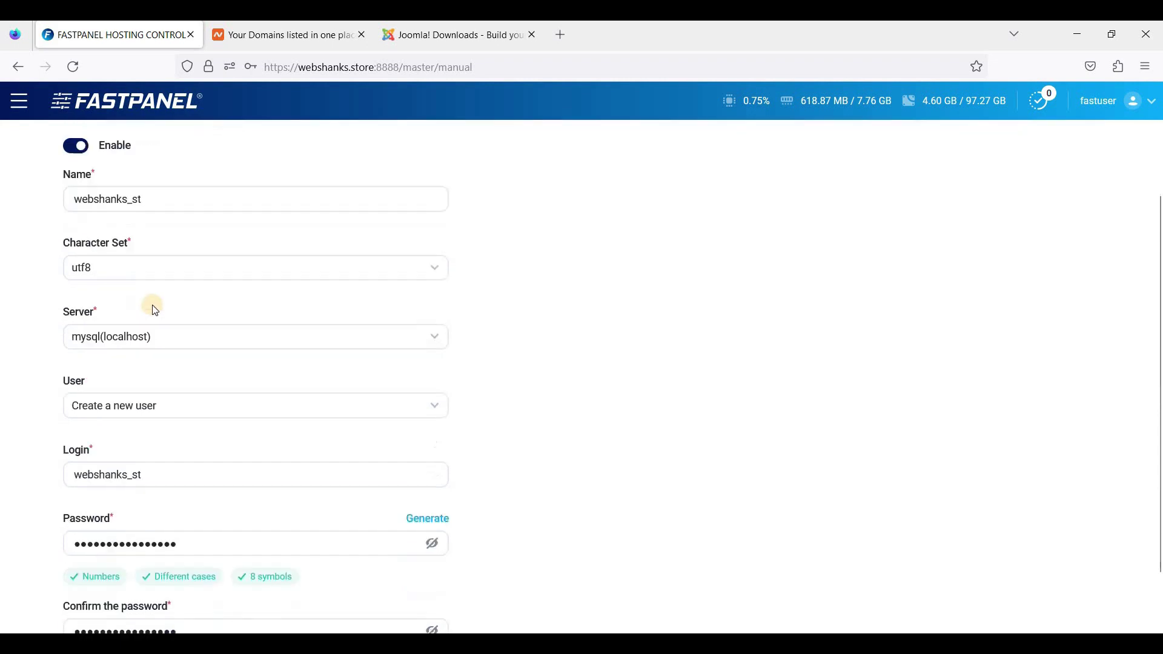
Choose mysql(localhost) as the database server, check the remaining database fields and save the database settings.
{"action": "left_click", "coordinate": [160, 339]}
{"action": "left_click", "coordinate": [148, 366]}
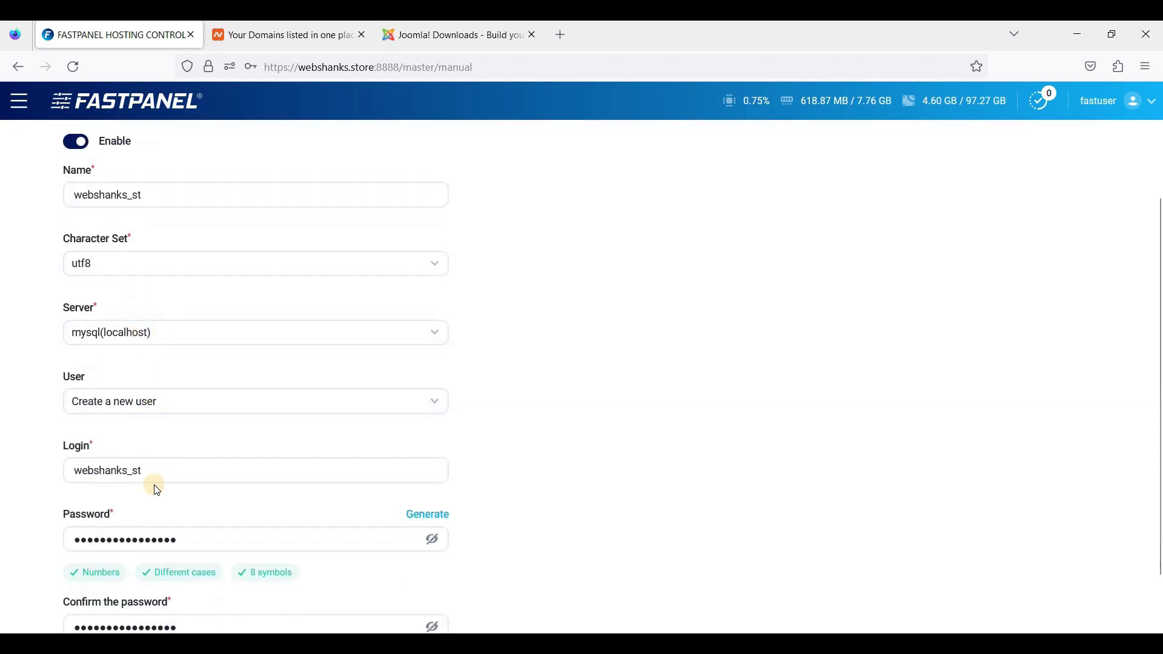
{"action": "left_click", "coordinate": [443, 470]}
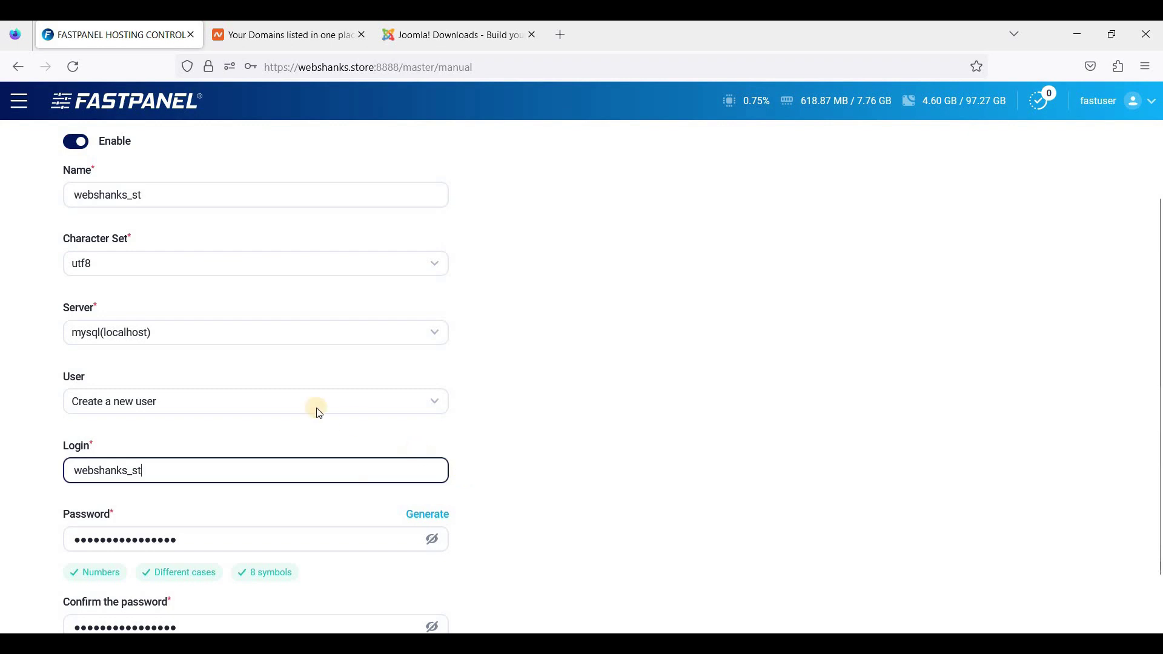
{"action": "scroll", "coordinate": [297, 401], "scroll_direction": "down", "scroll_amount": 2}
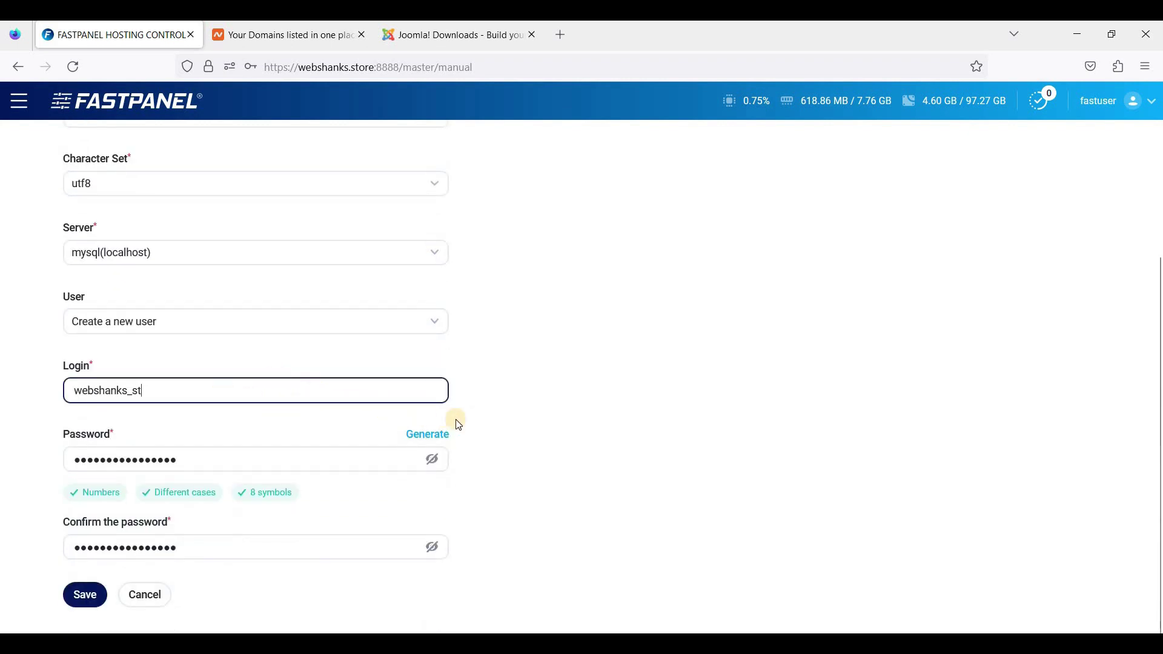
{"action": "scroll", "coordinate": [503, 417], "scroll_direction": "up", "scroll_amount": 4}
{"action": "scroll", "coordinate": [503, 417], "scroll_direction": "down", "scroll_amount": 4}
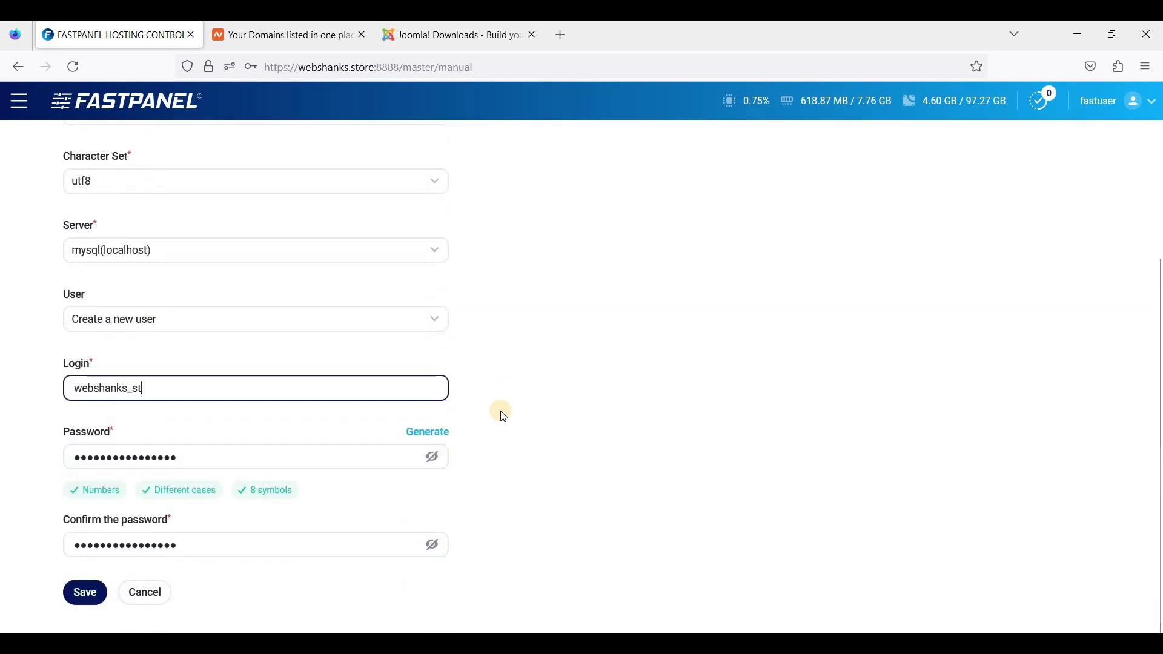
{"action": "scroll", "coordinate": [247, 340], "scroll_direction": "up", "scroll_amount": 3}
{"action": "scroll", "coordinate": [279, 384], "scroll_direction": "down", "scroll_amount": 3}
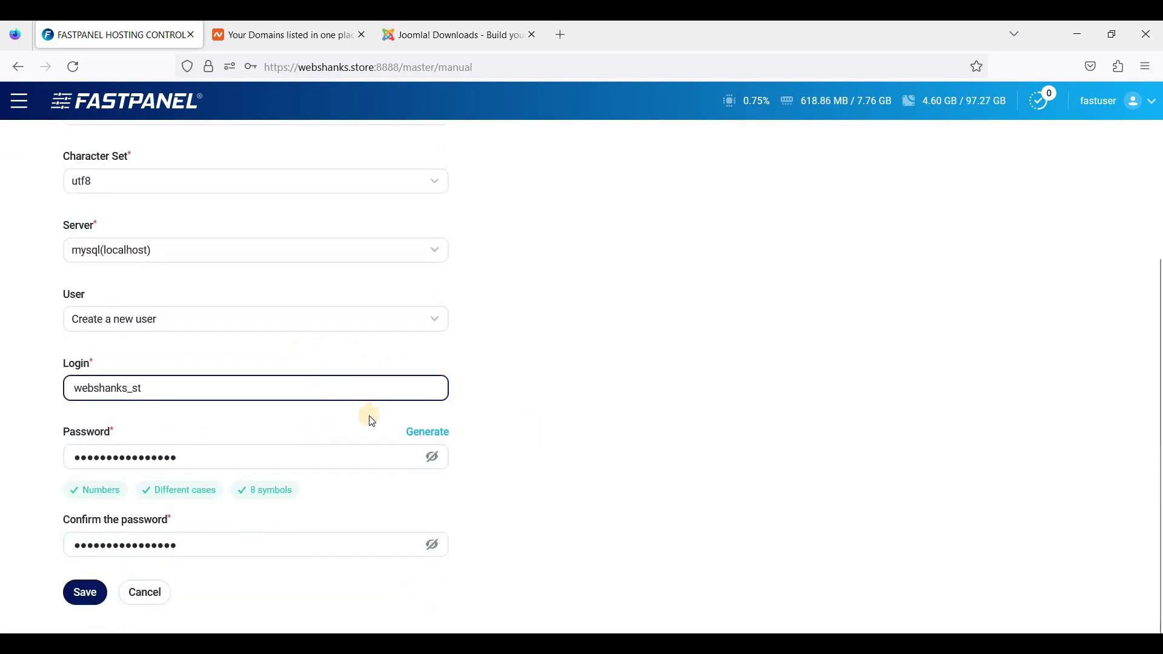
{"action": "left_click", "coordinate": [93, 593]}
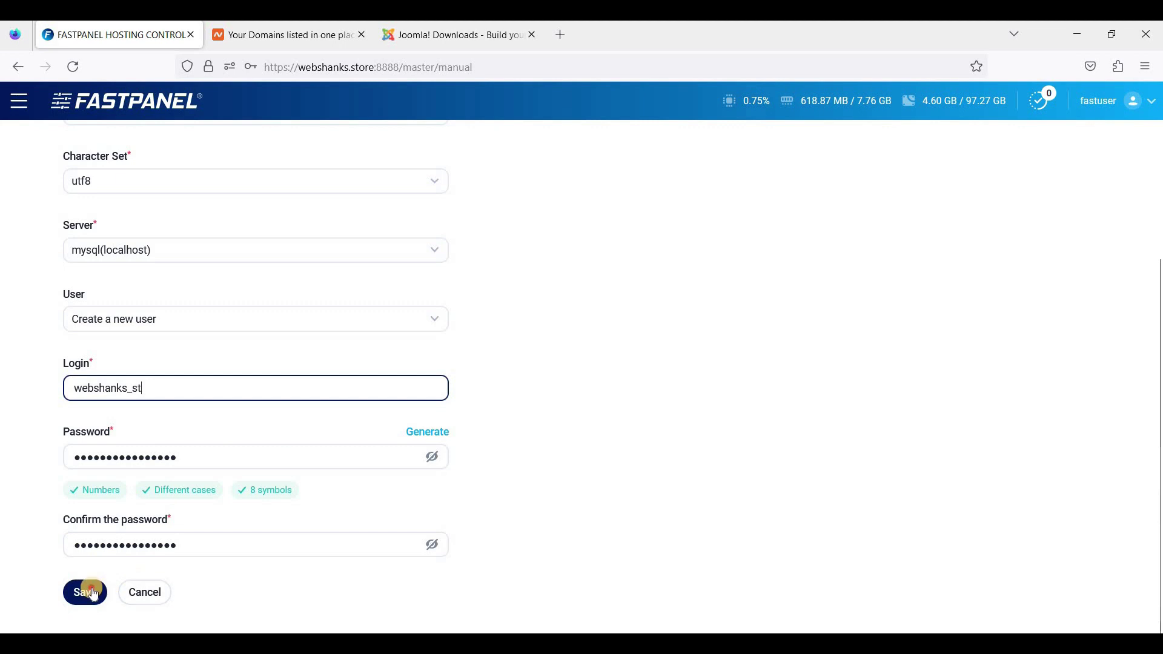
Set the site's PHP mode to PHP-FPM with version php81 and save the PHP settings.
{"action": "scroll", "coordinate": [121, 273], "scroll_direction": "up", "scroll_amount": 3}
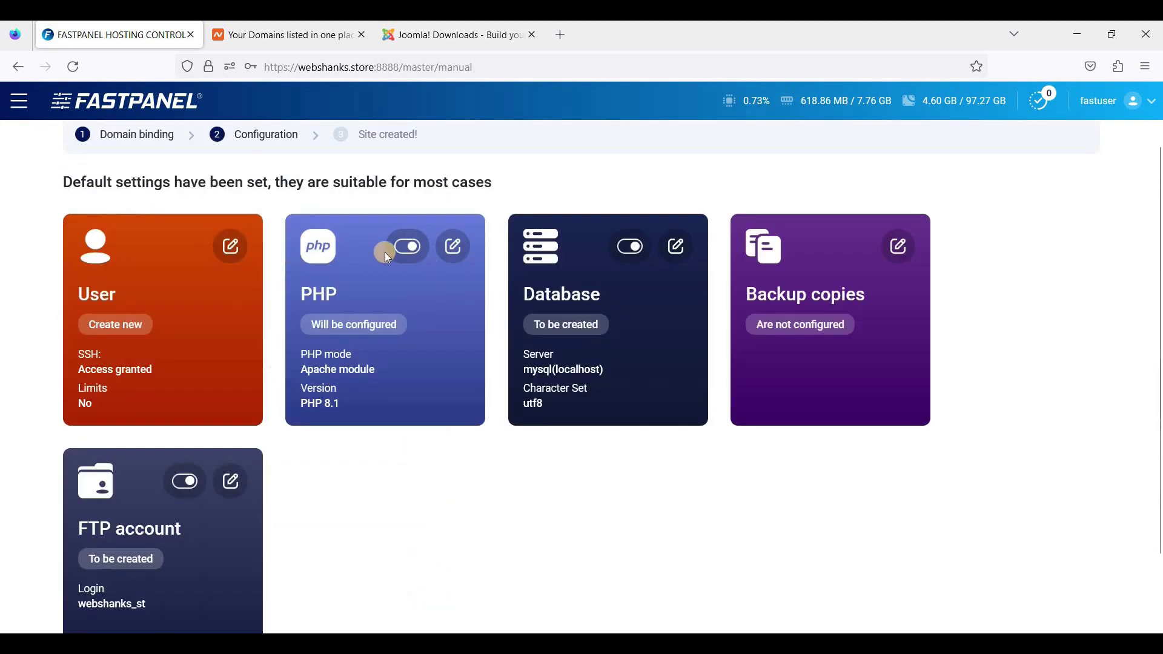
{"action": "left_click", "coordinate": [455, 246]}
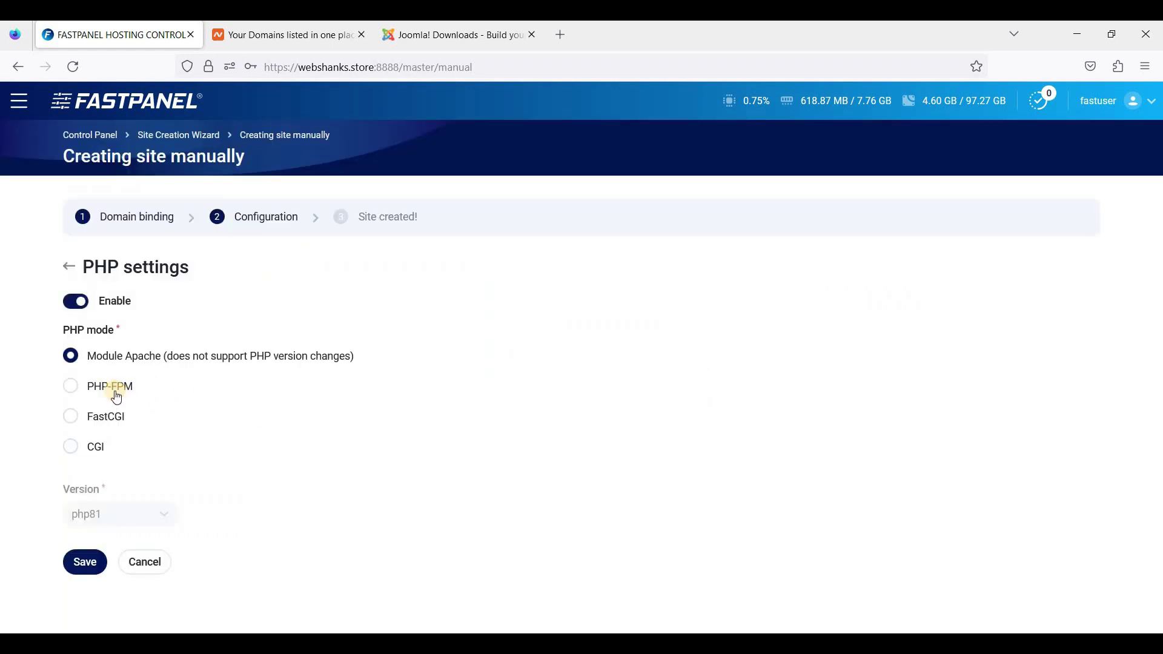
{"action": "left_click", "coordinate": [119, 400]}
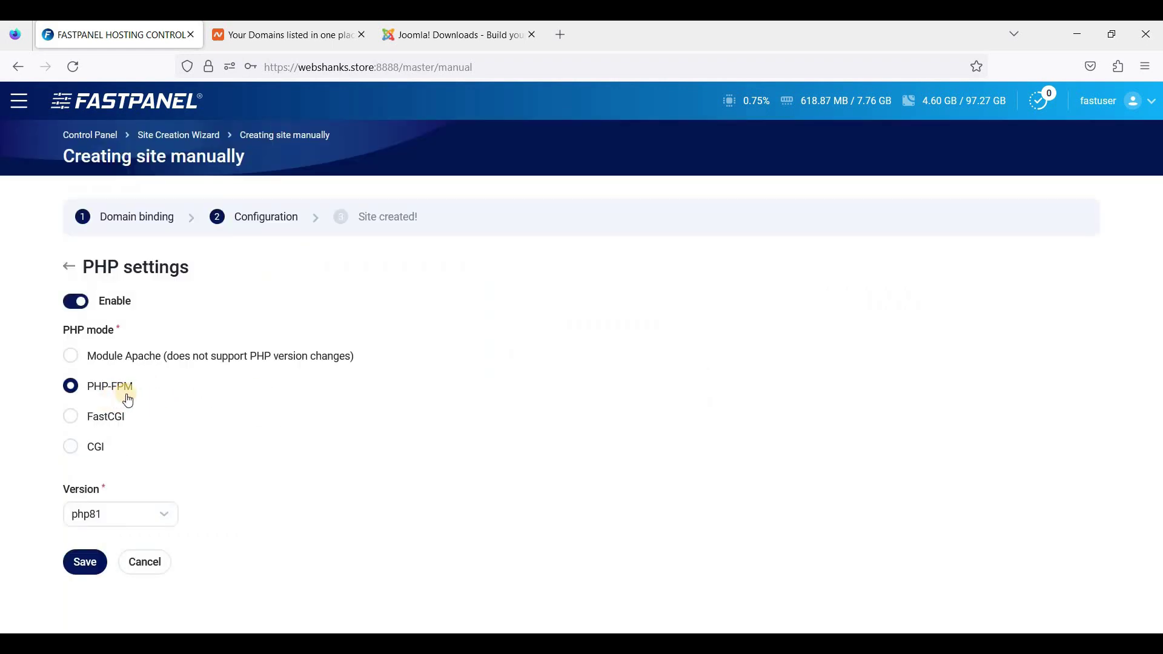
{"action": "left_click", "coordinate": [136, 520]}
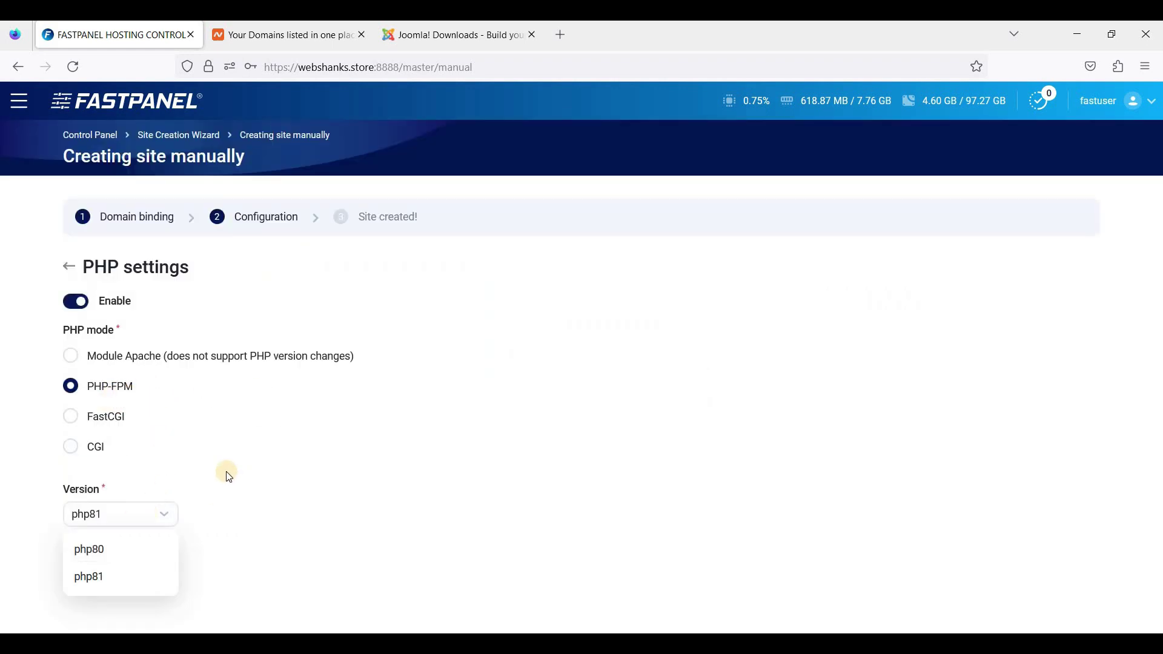
{"action": "left_click", "coordinate": [153, 465]}
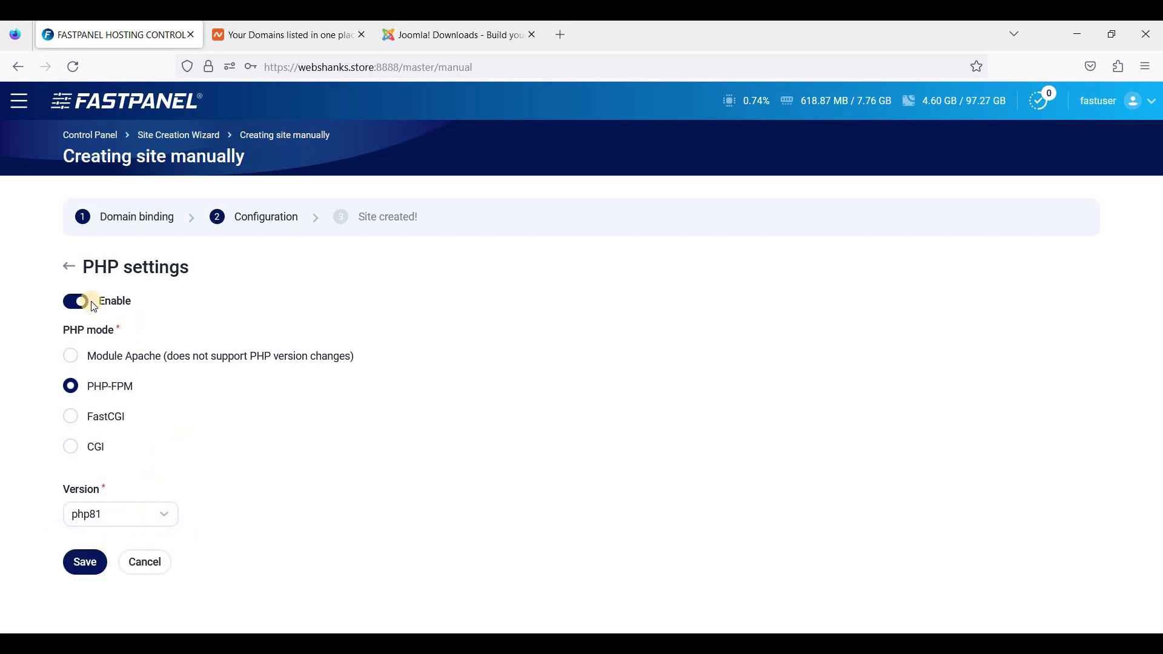
{"action": "left_click", "coordinate": [86, 566]}
Create the site webshanks.store with the configured user, PHP, database and FTP settings.
{"action": "scroll", "coordinate": [457, 395], "scroll_direction": "down", "scroll_amount": 3}
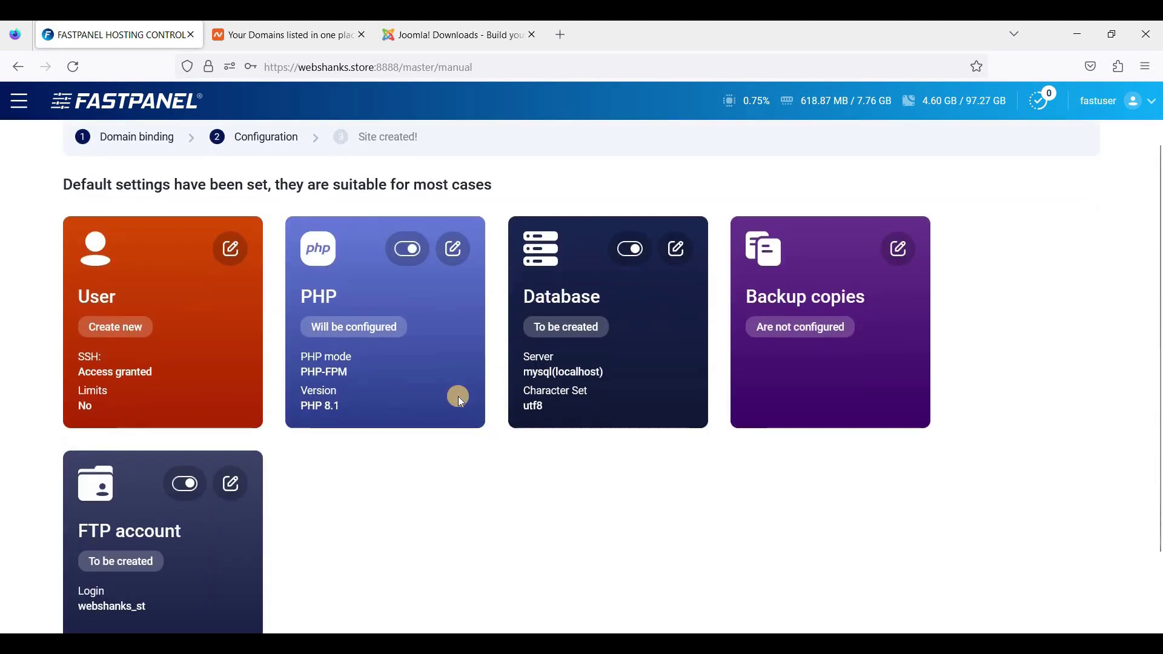
{"action": "scroll", "coordinate": [304, 389], "scroll_direction": "down", "scroll_amount": 1}
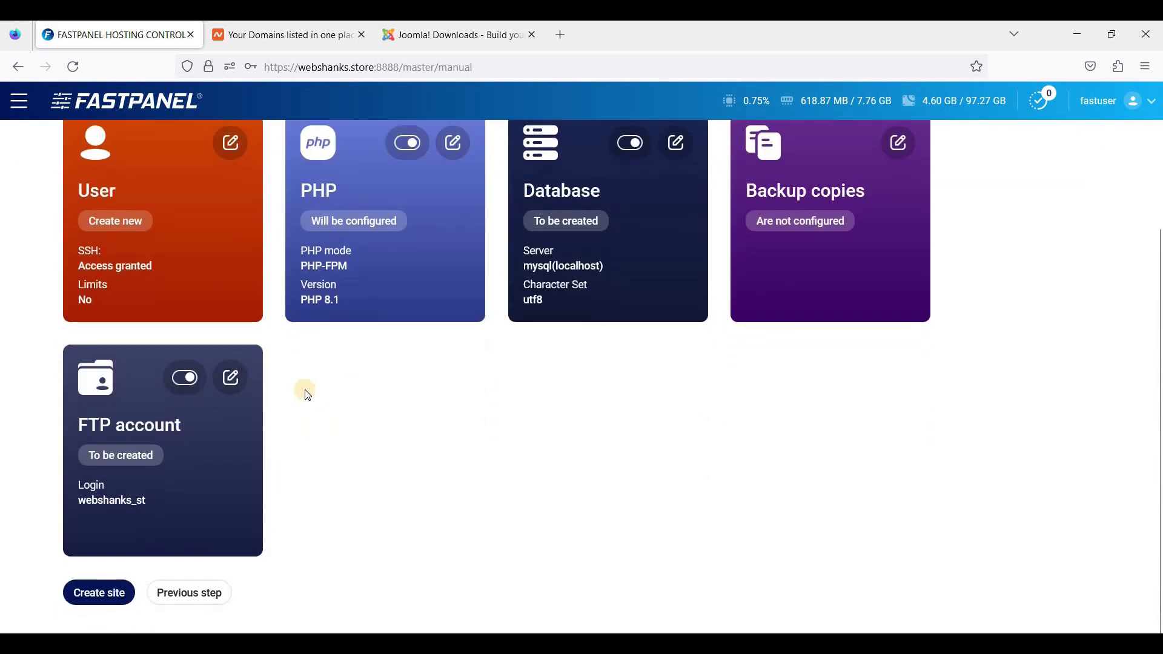
{"action": "left_click", "coordinate": [100, 599]}
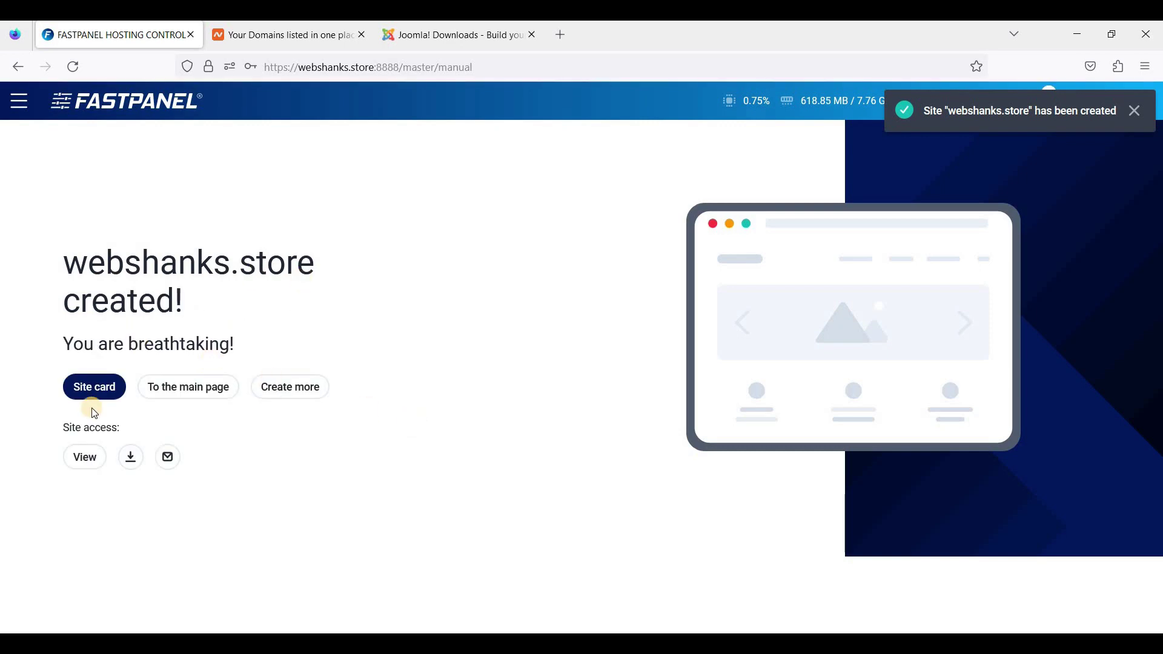
Open the site card of webshanks.store and go to its SSL certificates.
{"action": "left_click", "coordinate": [97, 391]}
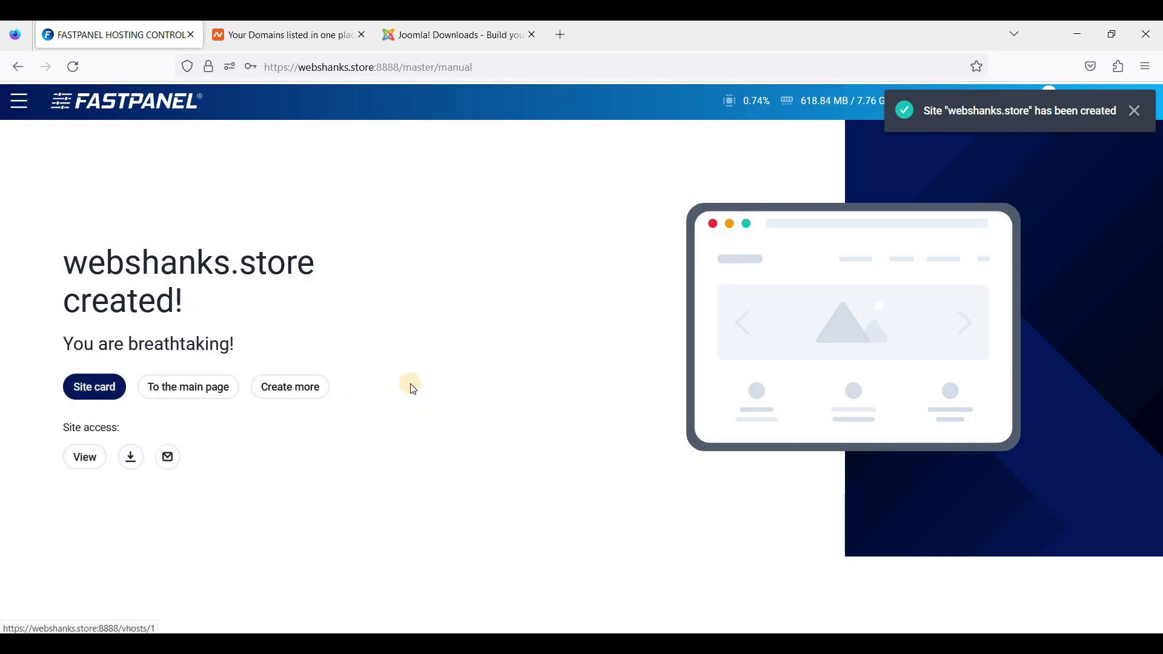
{"action": "scroll", "coordinate": [452, 377], "scroll_direction": "down", "scroll_amount": 7}
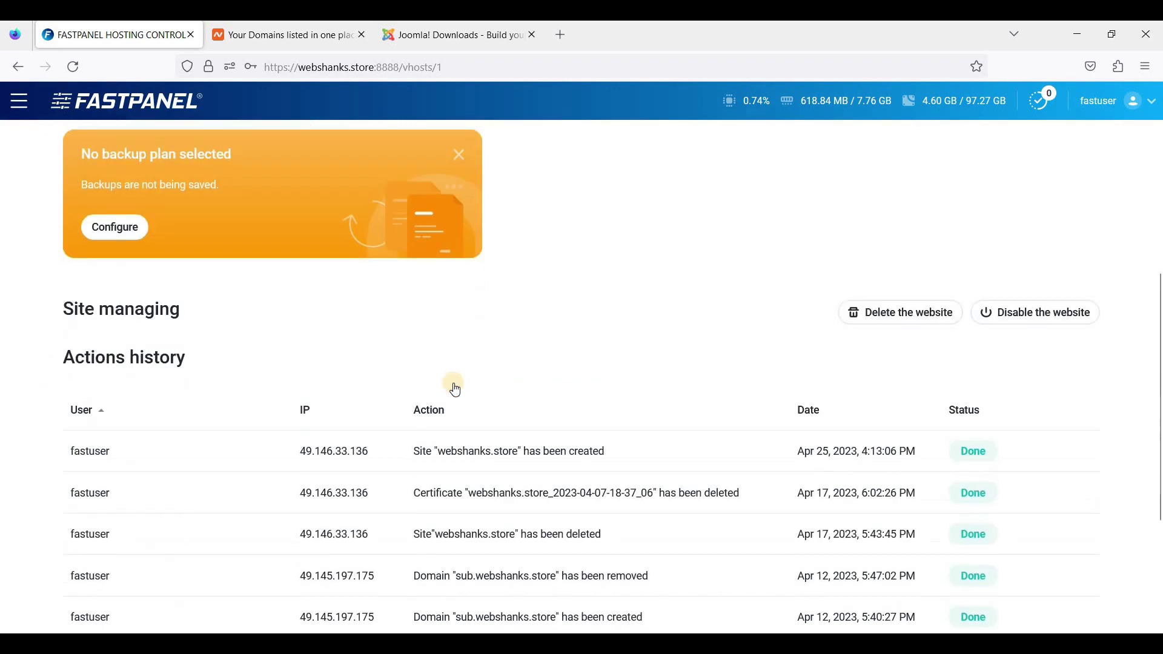
{"action": "scroll", "coordinate": [598, 444], "scroll_direction": "down", "scroll_amount": 3}
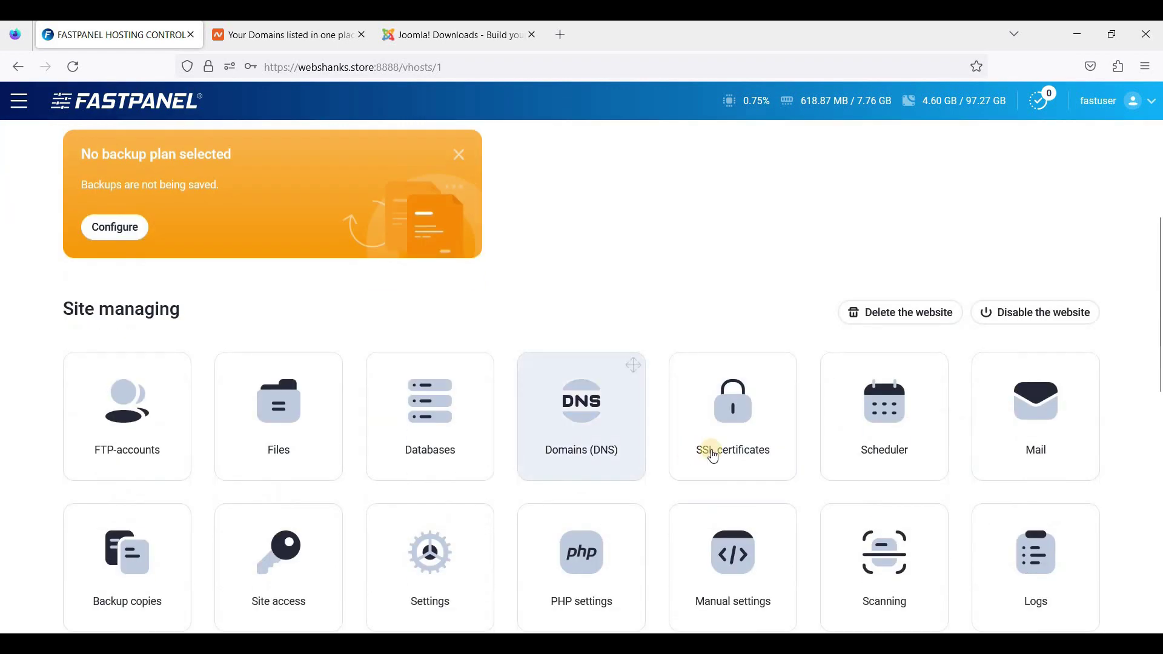
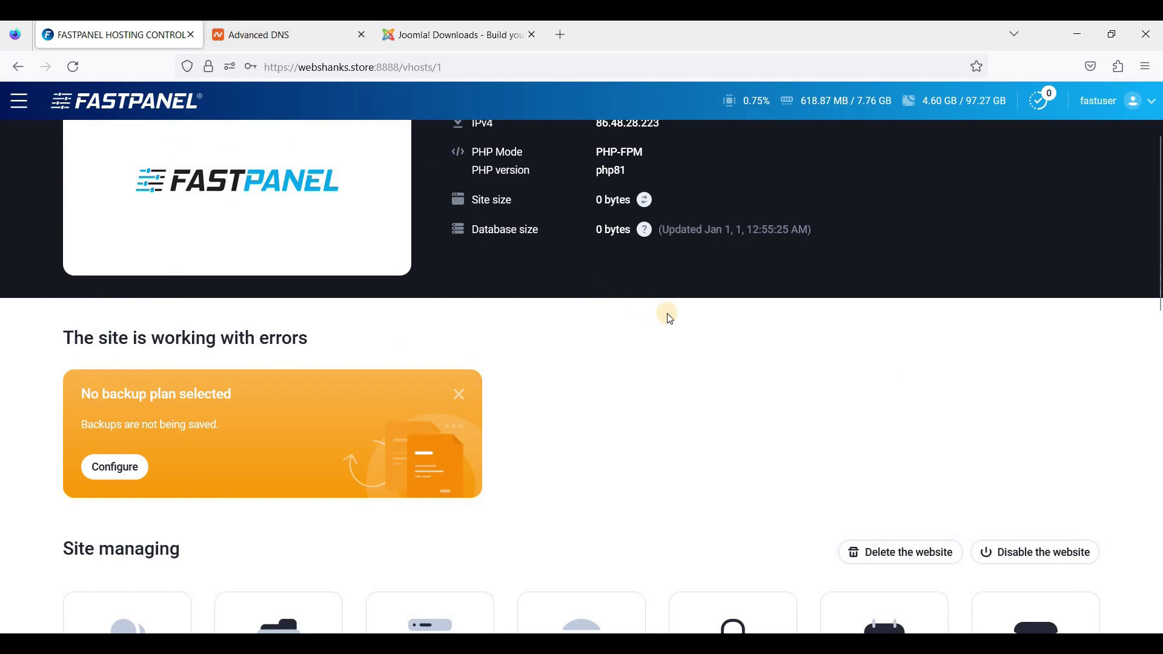
{"action": "scroll", "coordinate": [666, 315], "scroll_direction": "down", "scroll_amount": 3}
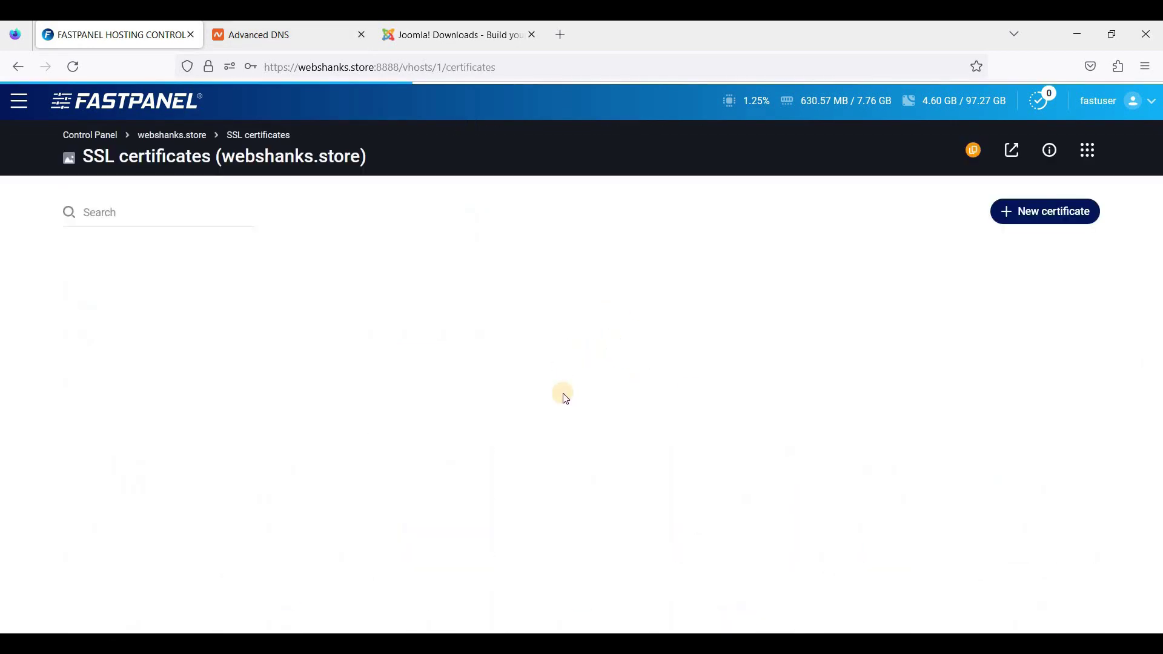
Issue a new normal Let's Encrypt certificate for webshanks.store with a key length of 2048.
{"action": "left_click", "coordinate": [1025, 214]}
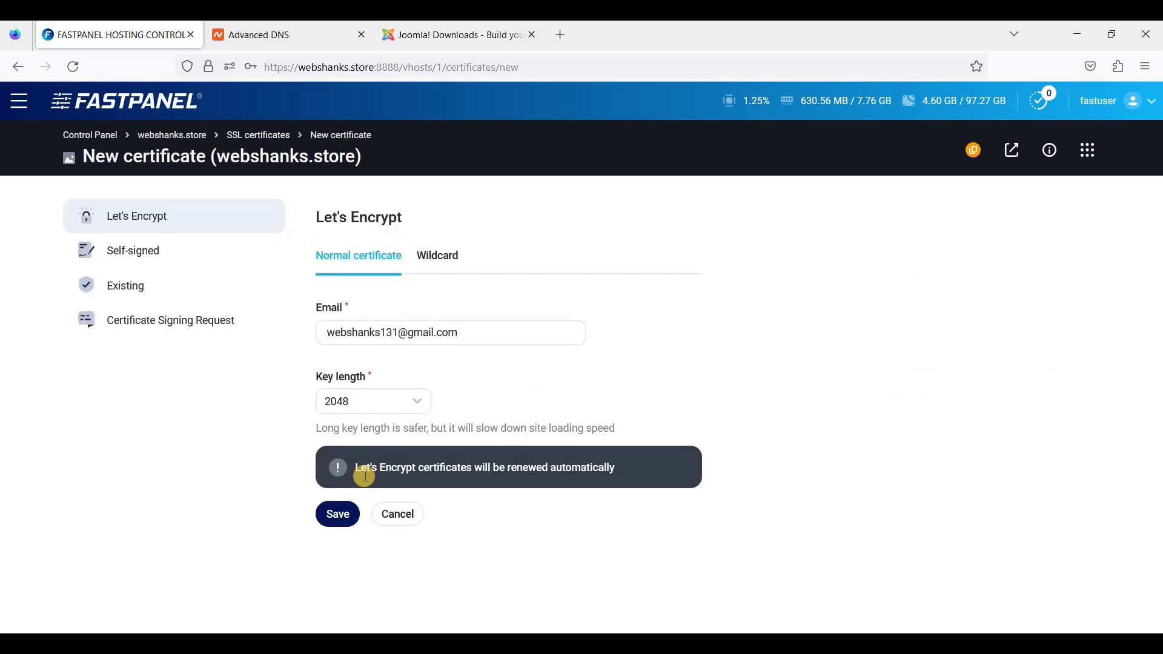
{"action": "left_click", "coordinate": [344, 516]}
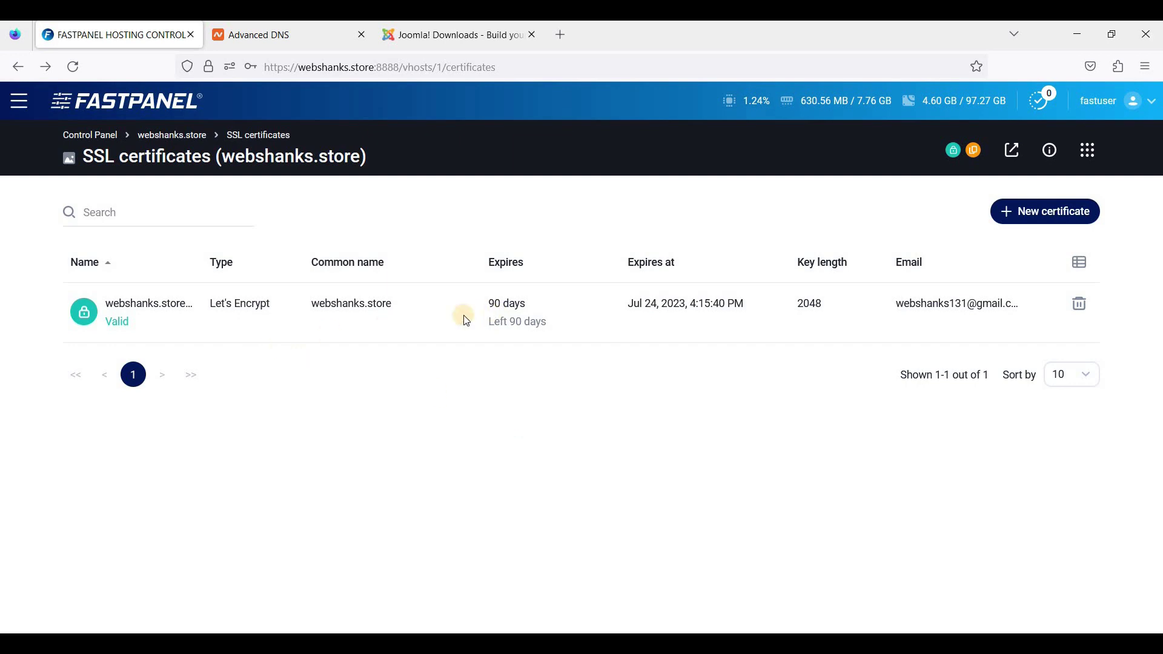
Return to the site card of webshanks.store and open its files.
{"action": "left_click", "coordinate": [185, 136]}
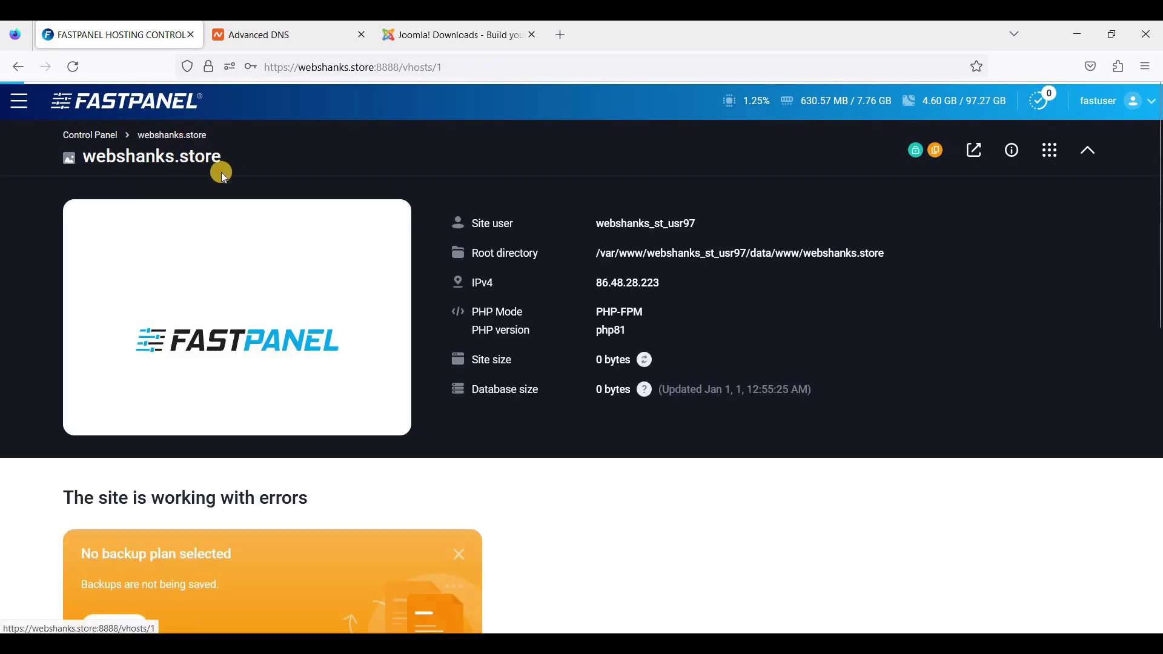
{"action": "scroll", "coordinate": [524, 339], "scroll_direction": "down", "scroll_amount": 4}
{"action": "scroll", "coordinate": [512, 337], "scroll_direction": "down", "scroll_amount": 1}
{"action": "scroll", "coordinate": [509, 335], "scroll_direction": "up", "scroll_amount": 4}
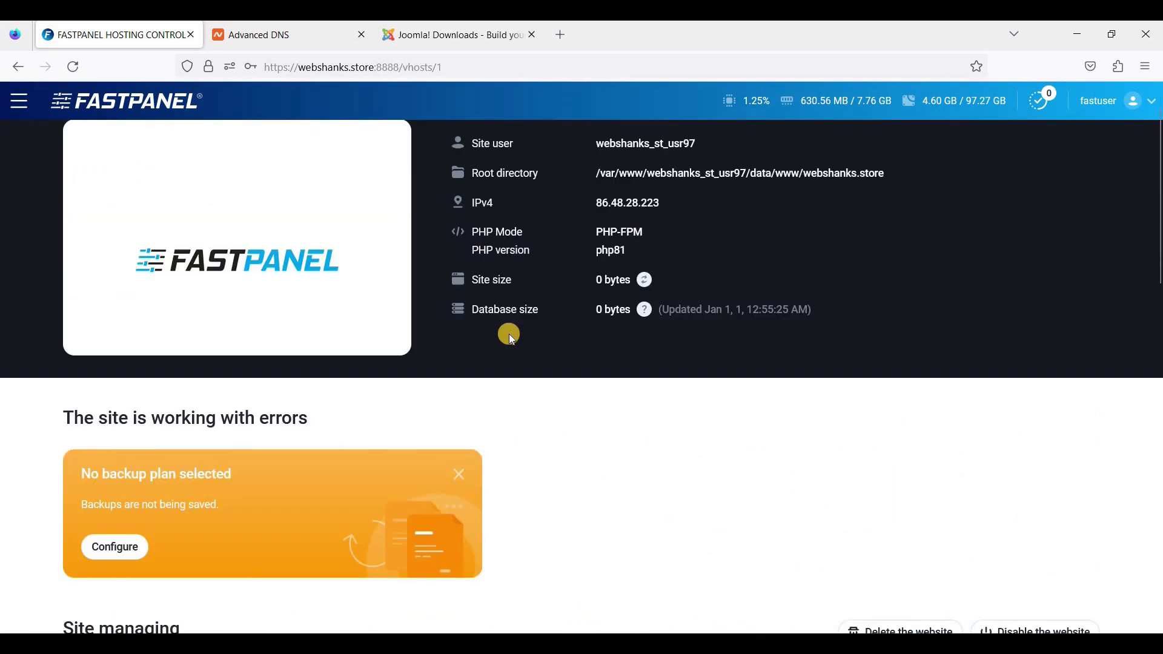
{"action": "scroll", "coordinate": [510, 337], "scroll_direction": "down", "scroll_amount": 5}
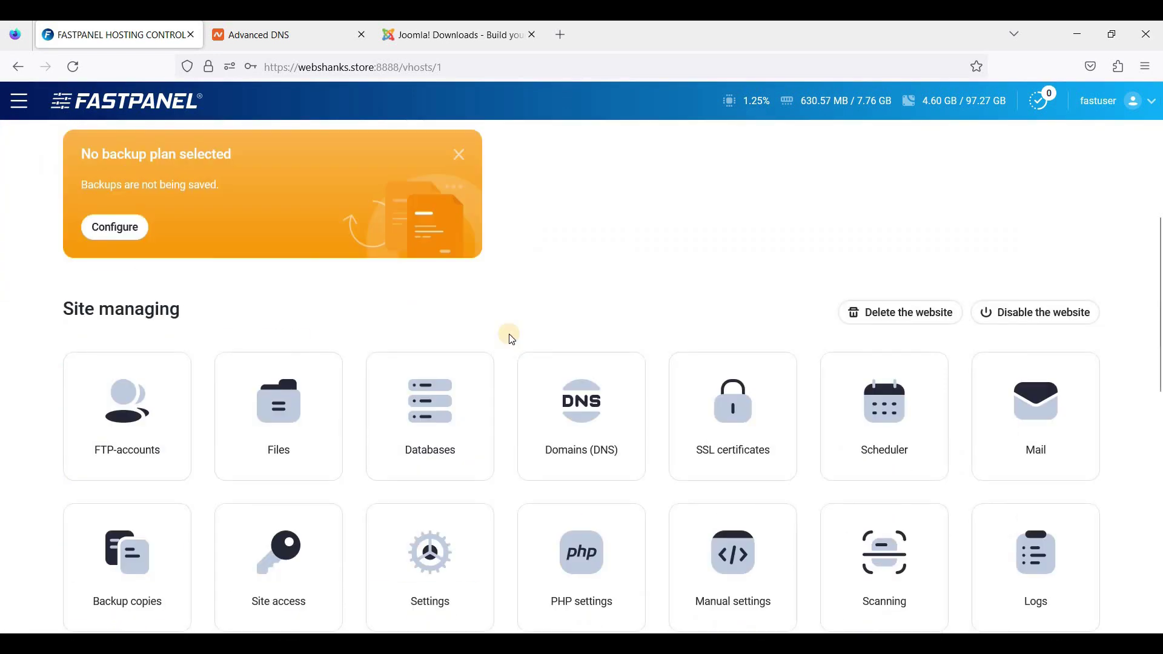
{"action": "scroll", "coordinate": [510, 336], "scroll_direction": "down", "scroll_amount": 3}
{"action": "left_click", "coordinate": [299, 290]}
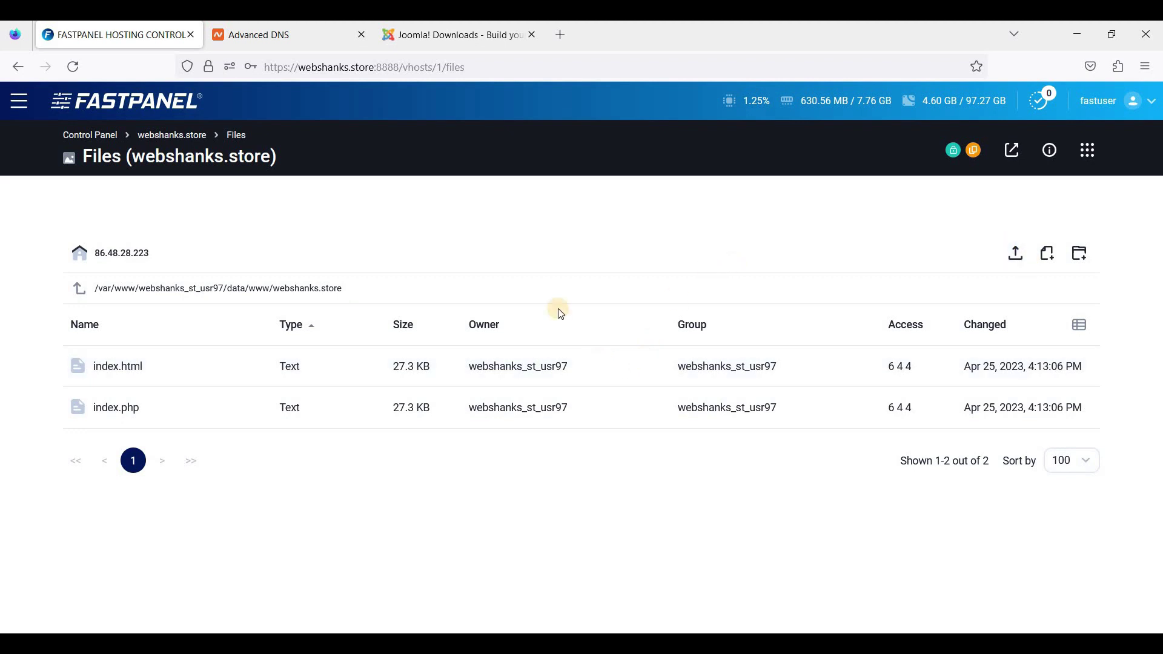
Upload the archive Joomla_4.3.0-Stable-Full_Package from the Downloads folder to the webshanks.store directory.
{"action": "left_click", "coordinate": [1017, 262]}
{"action": "left_click", "coordinate": [230, 140]}
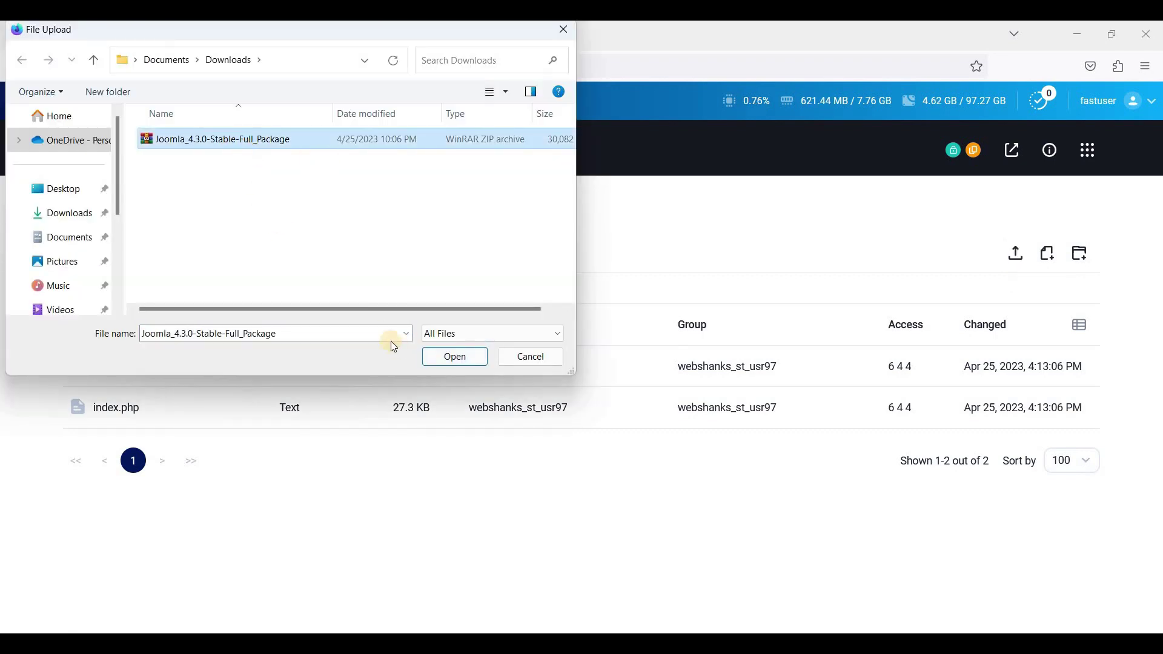
{"action": "left_click", "coordinate": [455, 358]}
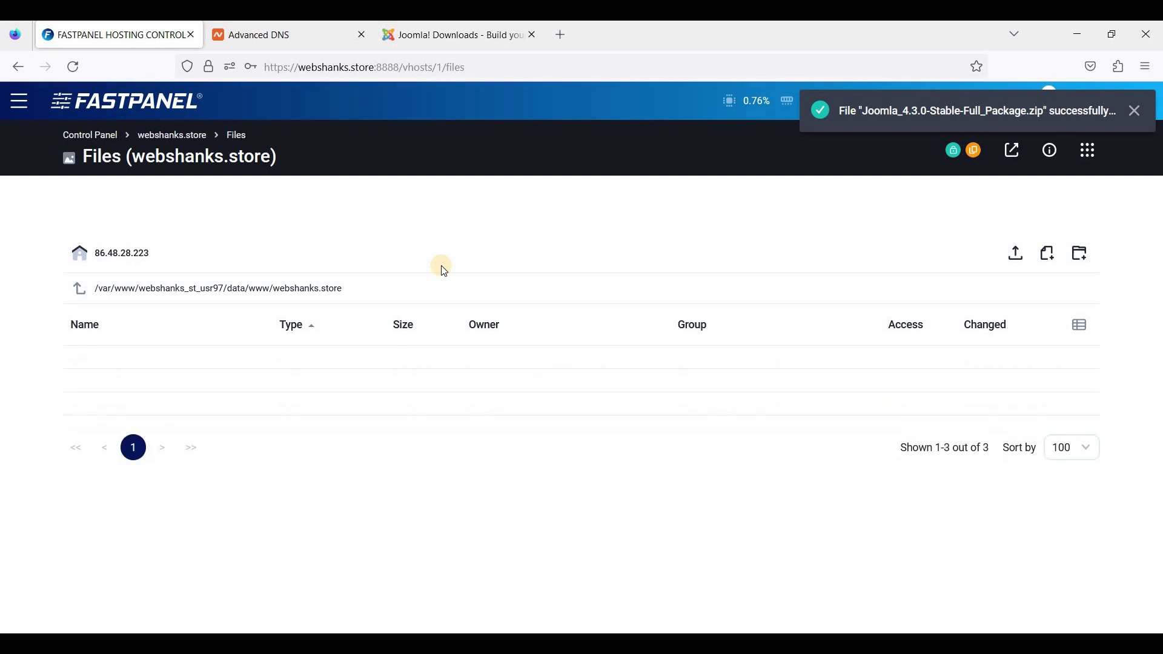
Extract the uploaded Joomla_4.3.0-Stable-Full_Package archive in the site's root directory.
{"action": "left_click", "coordinate": [196, 371]}
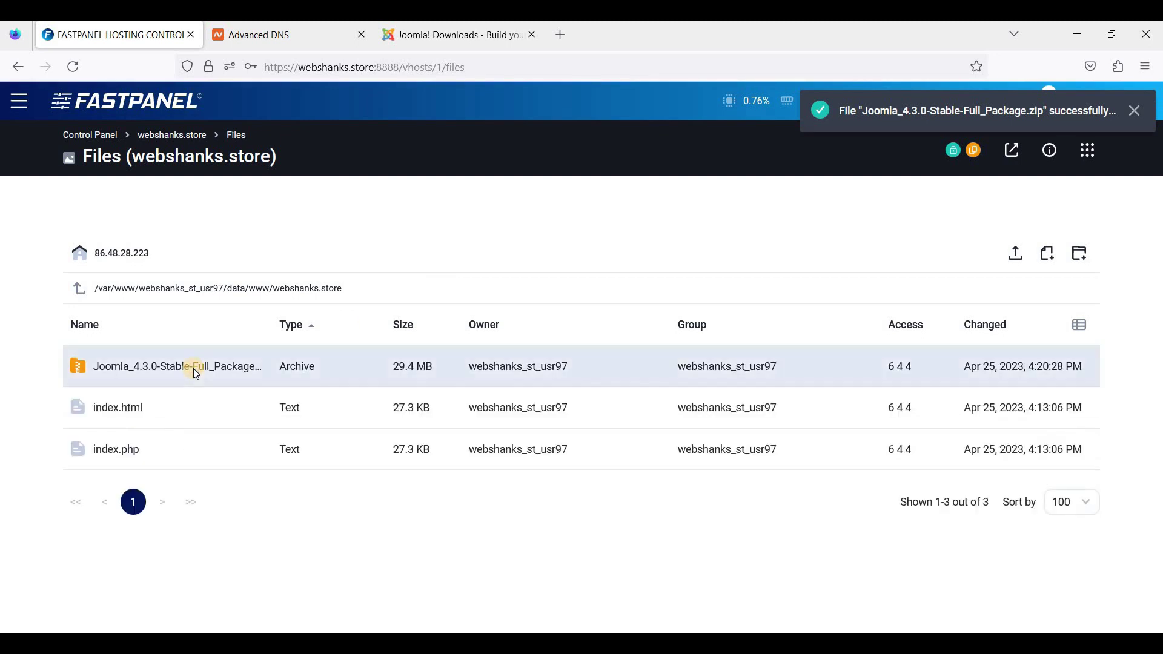
{"action": "right_click", "coordinate": [195, 367]}
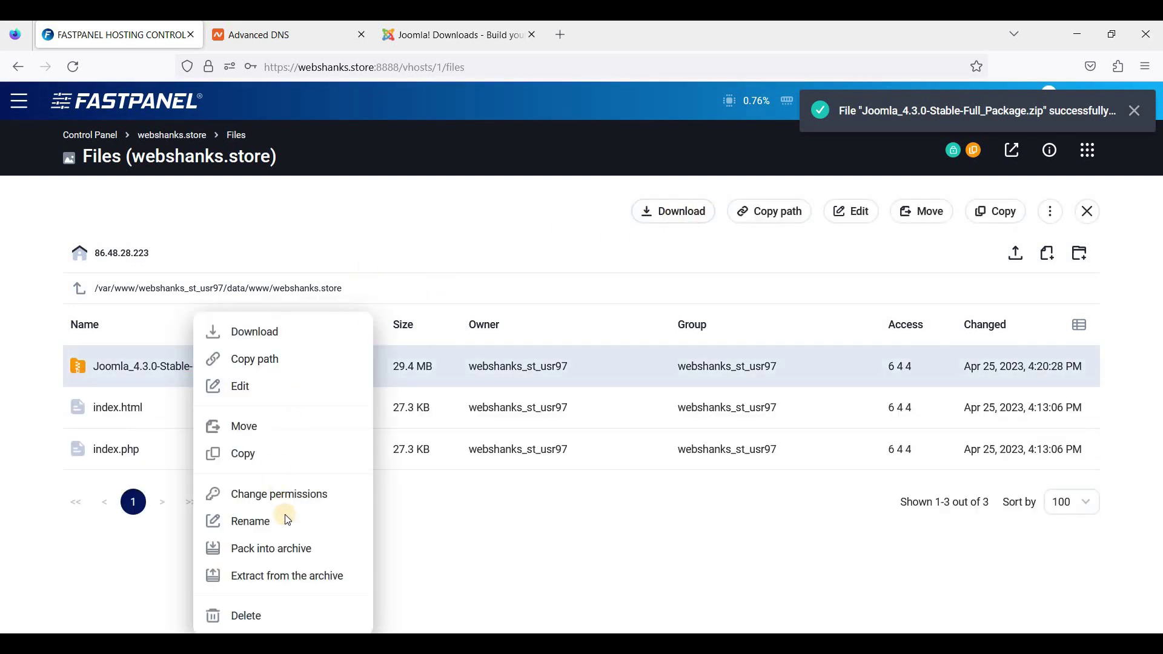
{"action": "left_click", "coordinate": [300, 578]}
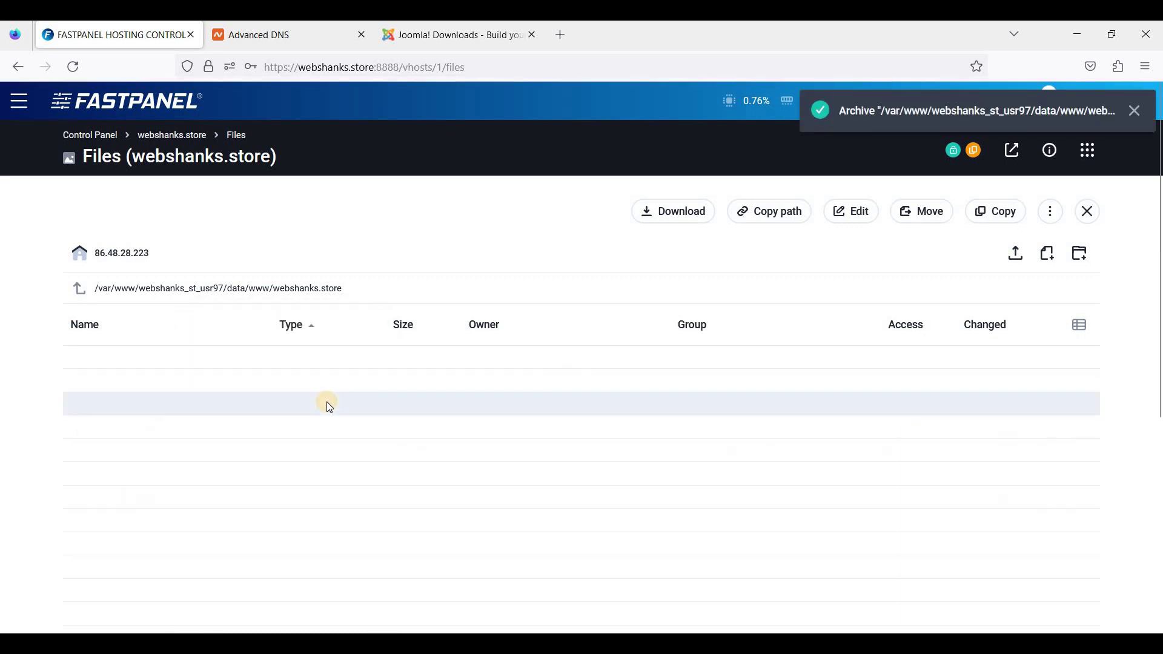
Open the webshanks.store site in a new browser tab and switch to it to reach the Joomla Installer.
{"action": "double_click", "coordinate": [206, 157]}
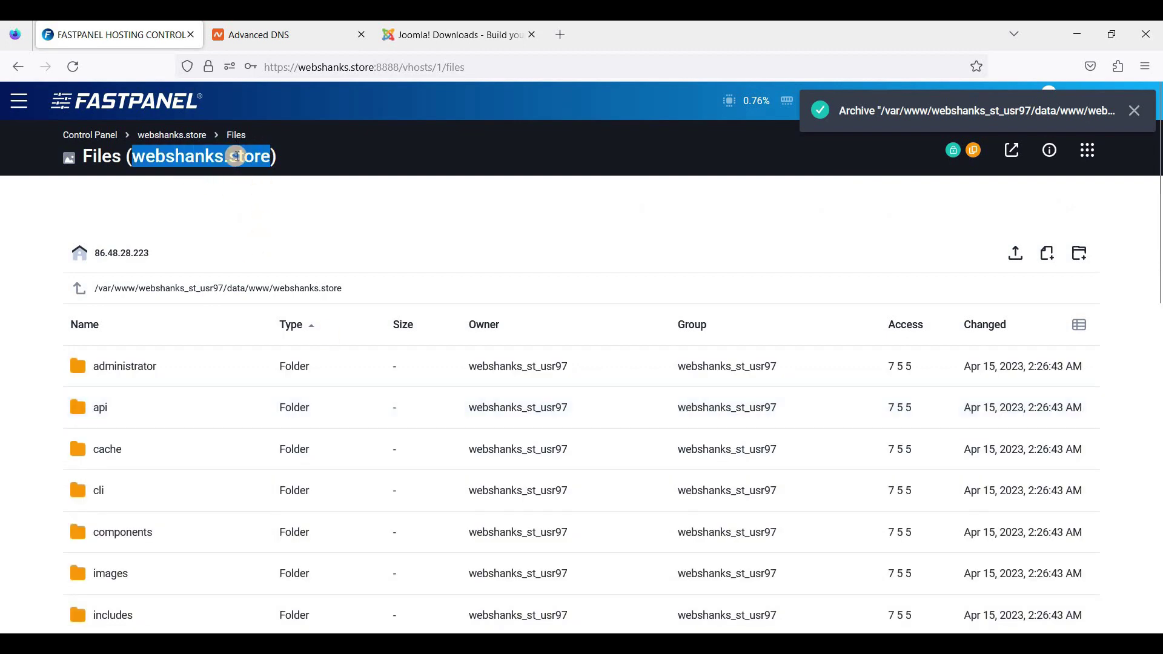
{"action": "right_click", "coordinate": [237, 157]}
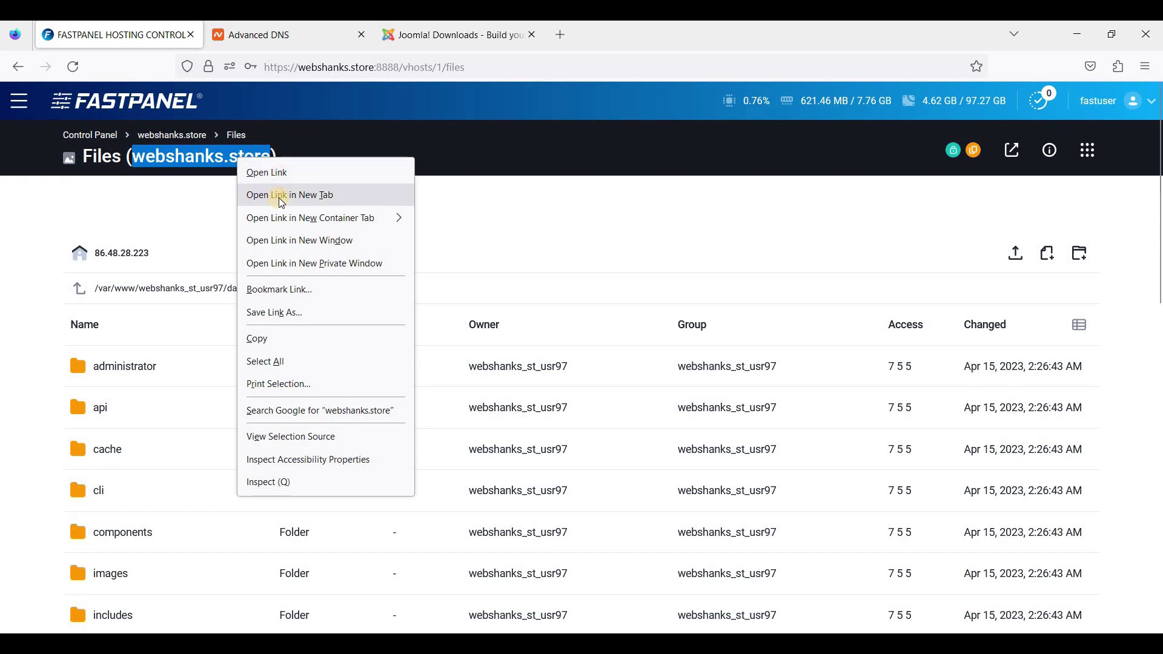
{"action": "left_click", "coordinate": [278, 195]}
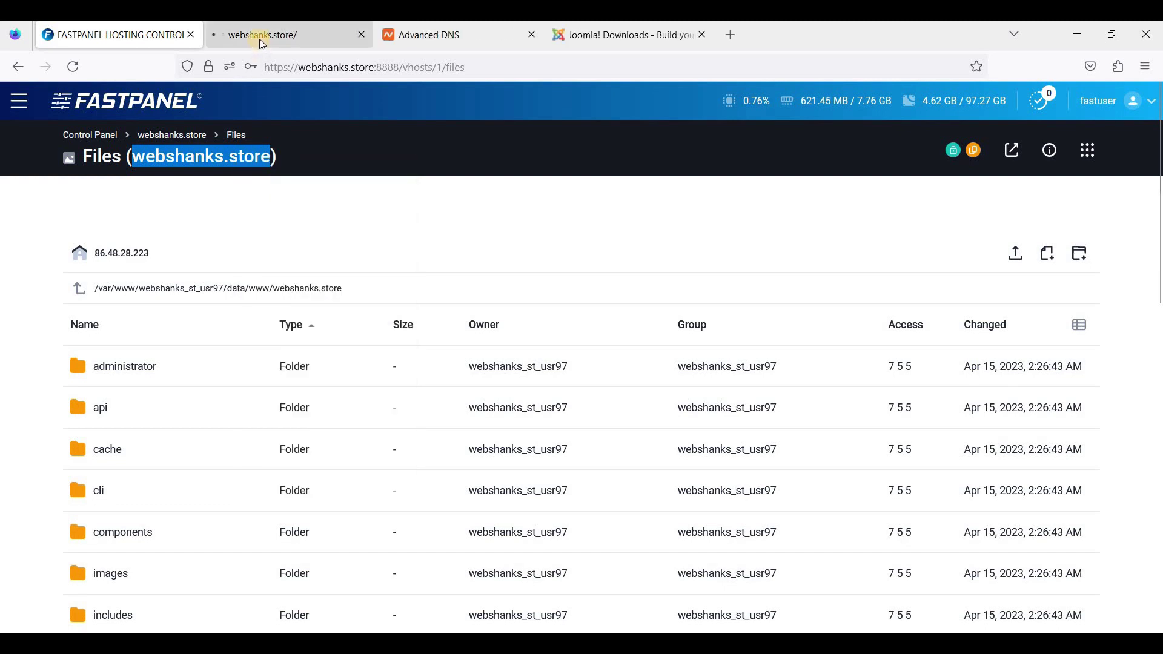
{"action": "left_click", "coordinate": [263, 37]}
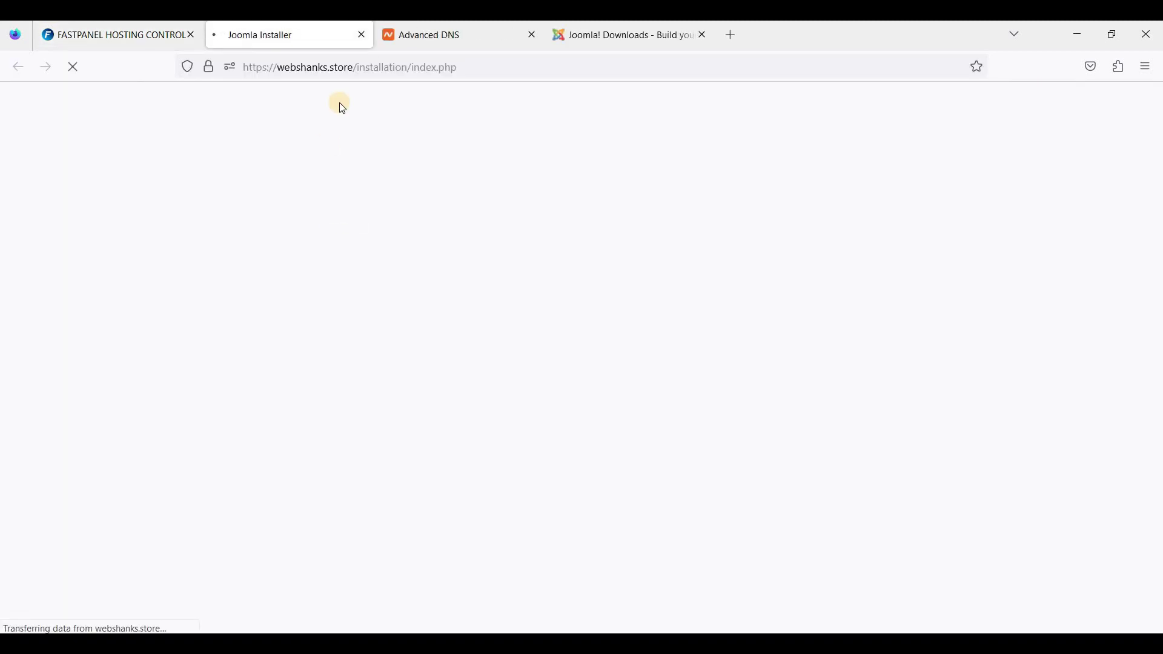
Enter a Joomla site name starting with "First Joomla in" and continue to the login data.
{"action": "left_click", "coordinate": [516, 388]}
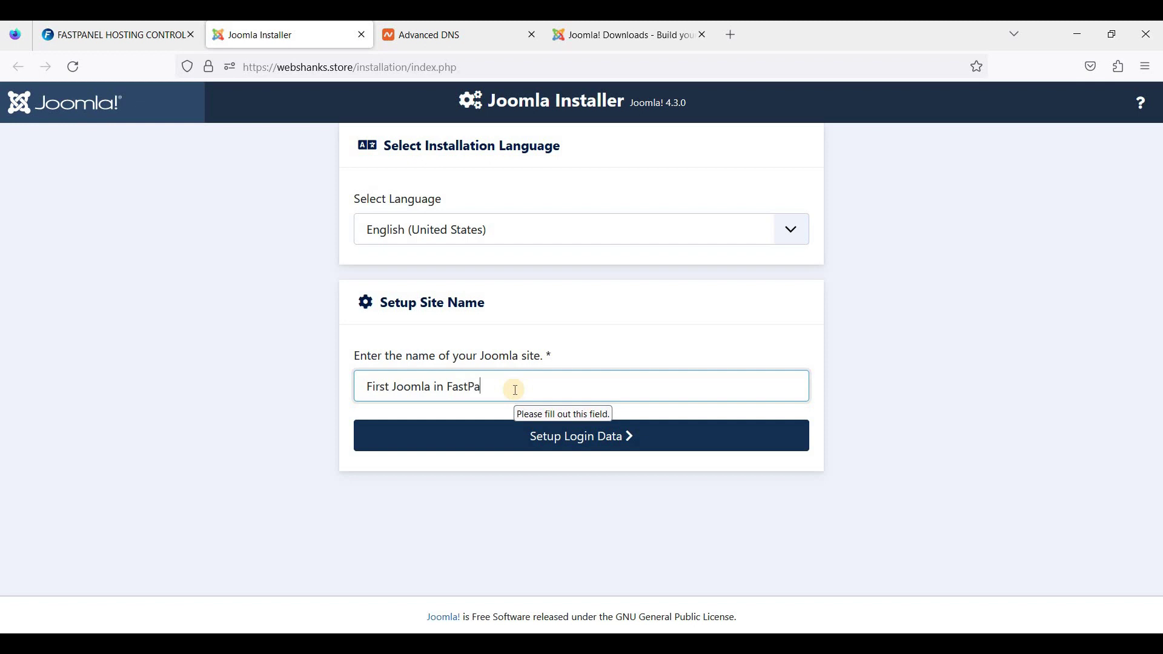
{"action": "left_click", "coordinate": [505, 433]}
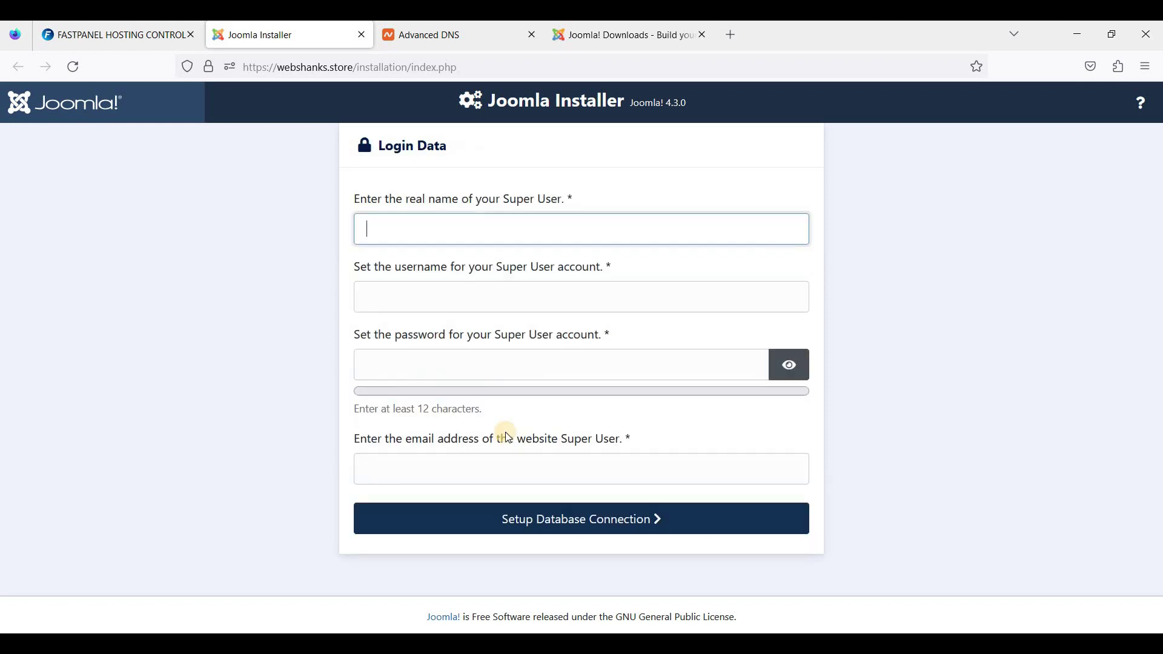
Set the Super User's real name to joomla and the account username to joomla_admin.
{"action": "left_click", "coordinate": [474, 222]}
{"action": "type", "text": "Jo"}
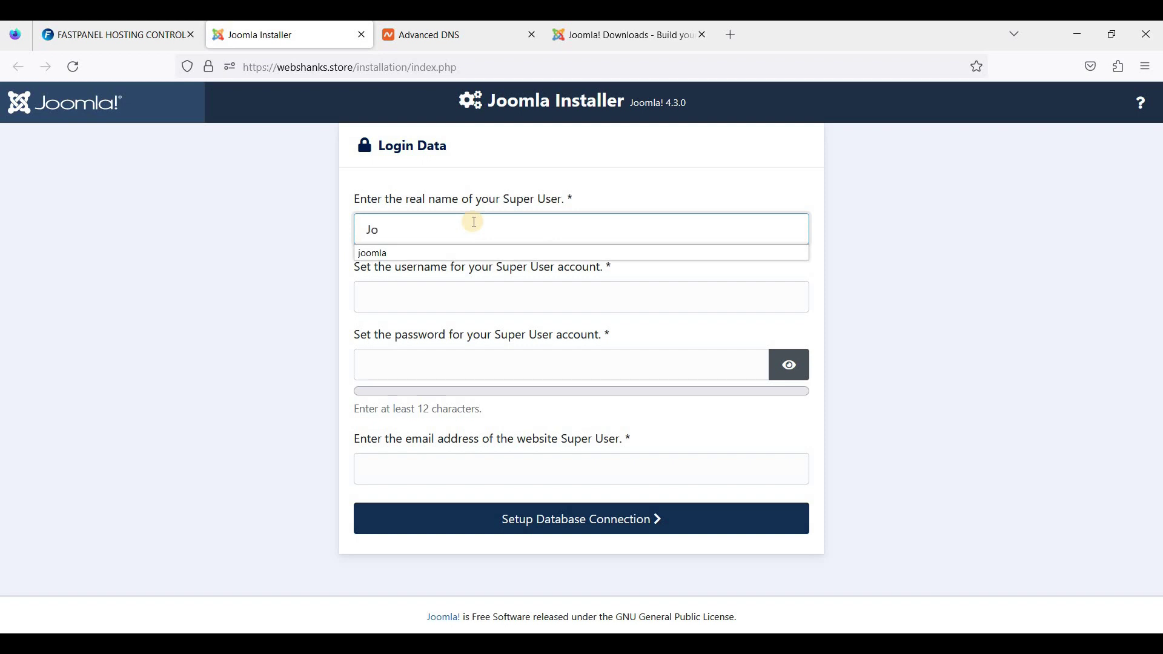
{"action": "key", "text": "BackSpace"}
{"action": "key", "text": "BackSpace"}
{"action": "type", "text": "joomla"}
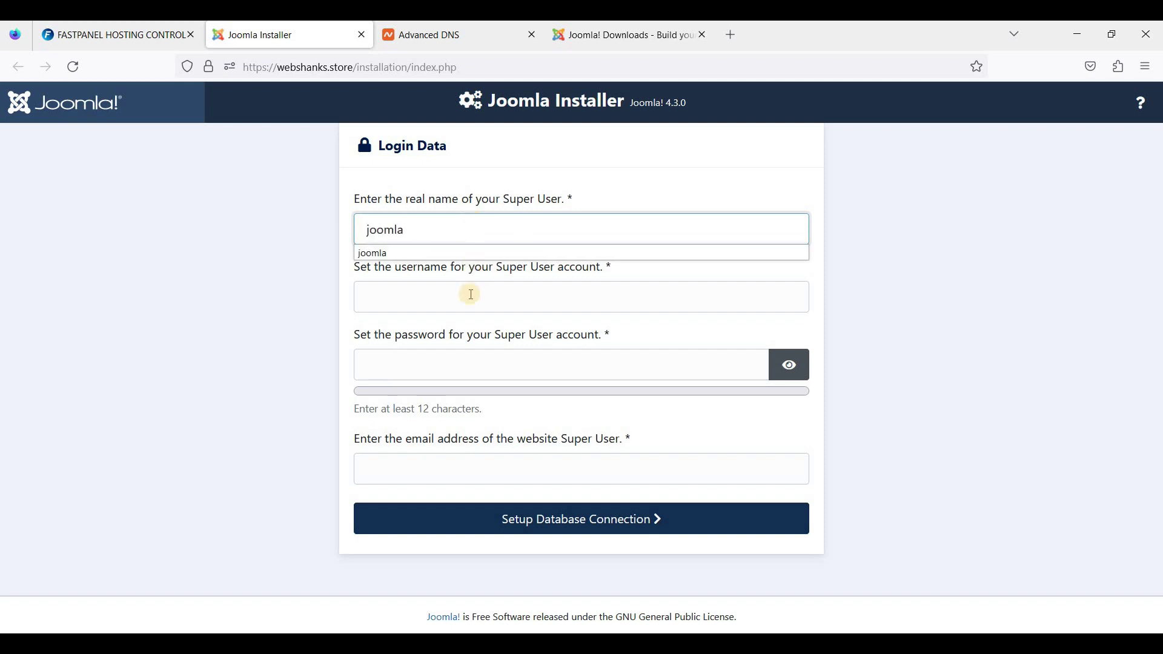
{"action": "left_click", "coordinate": [417, 293]}
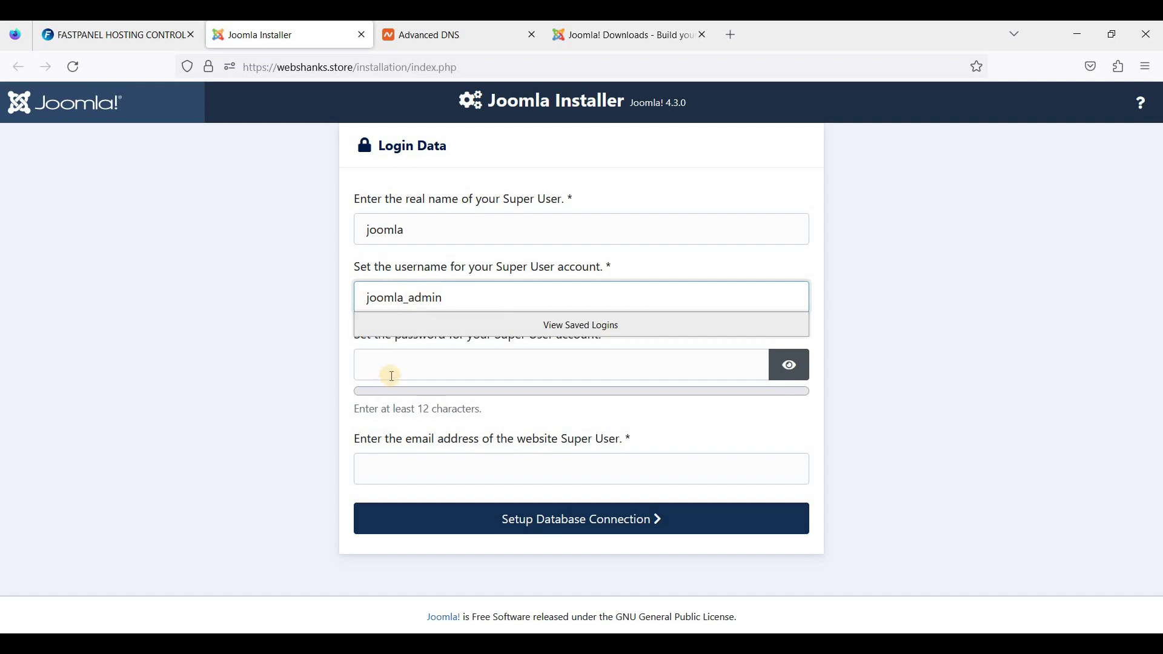
Fill the Super User password field with the browser's securely generated password and select it for copying.
{"action": "left_click", "coordinate": [475, 374]}
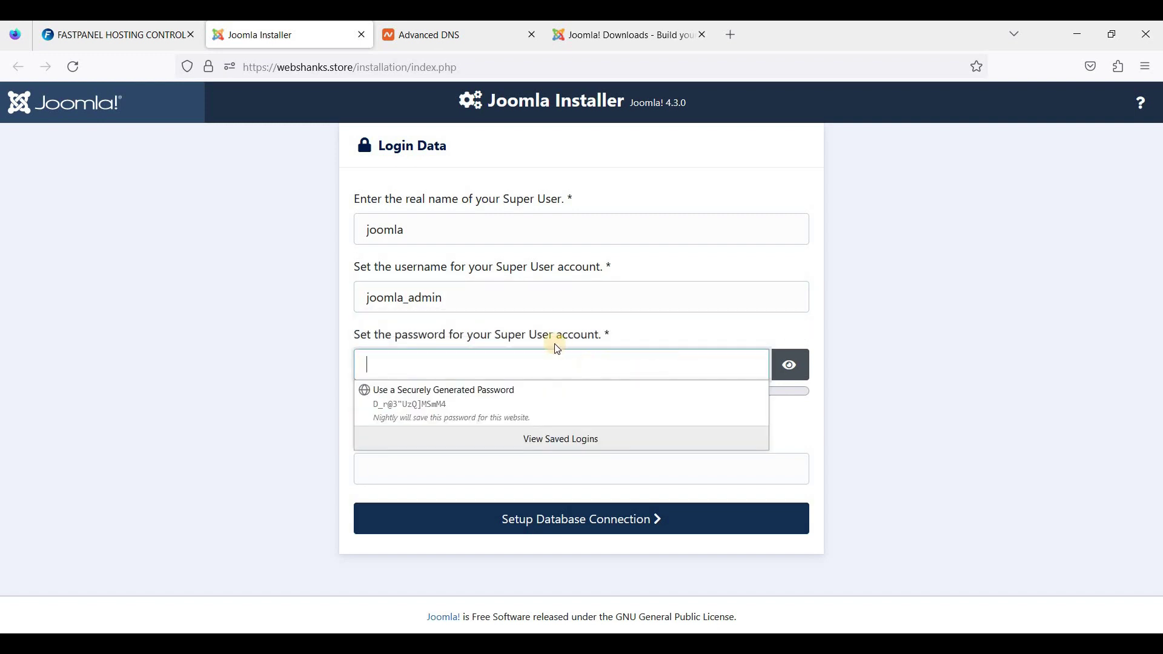
{"action": "left_click", "coordinate": [488, 388]}
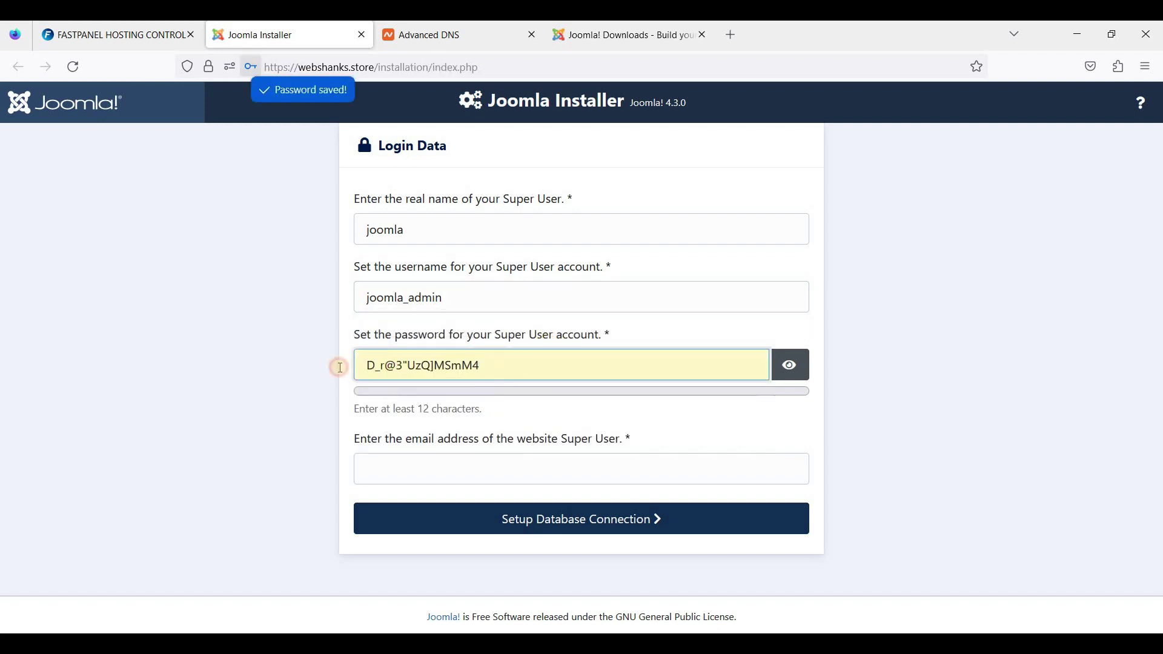
{"action": "key", "text": "ctrl+a"}
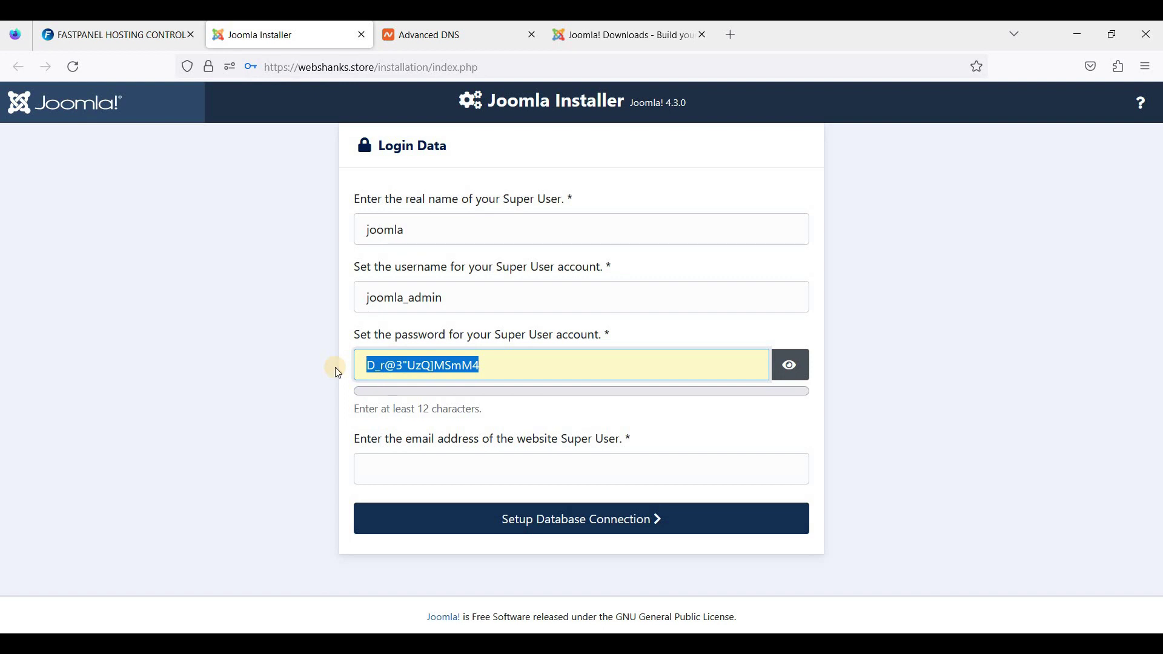
Fill in the Super User's e-mail address and continue to the database configuration.
{"action": "left_click", "coordinate": [517, 492]}
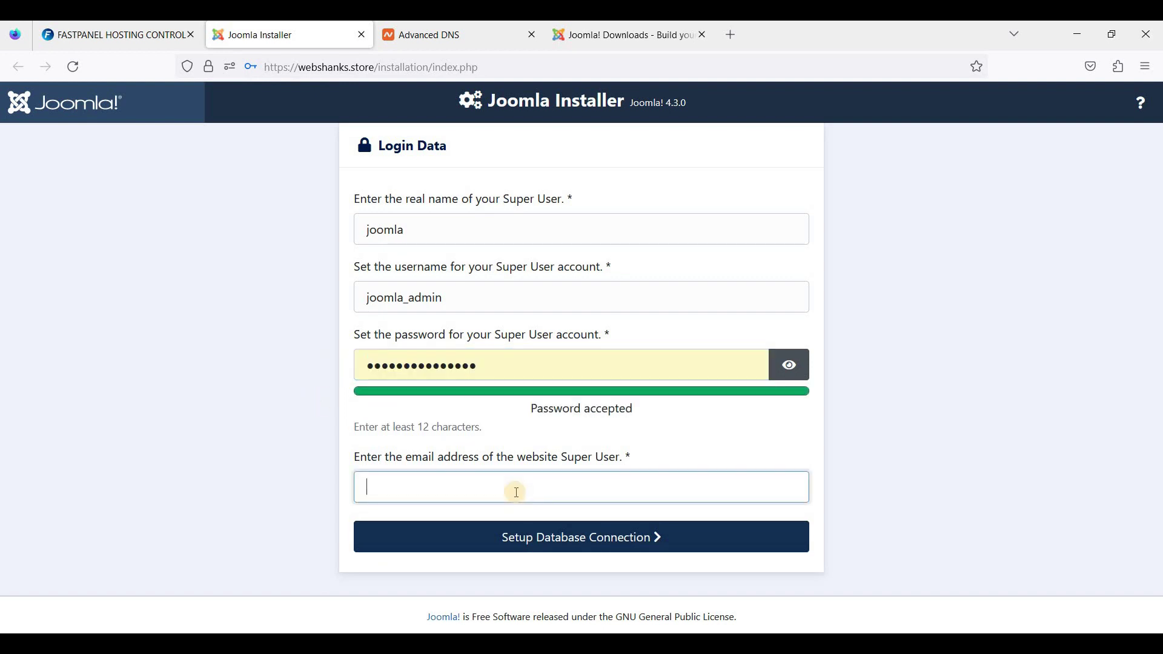
{"action": "type", "text": "web"}
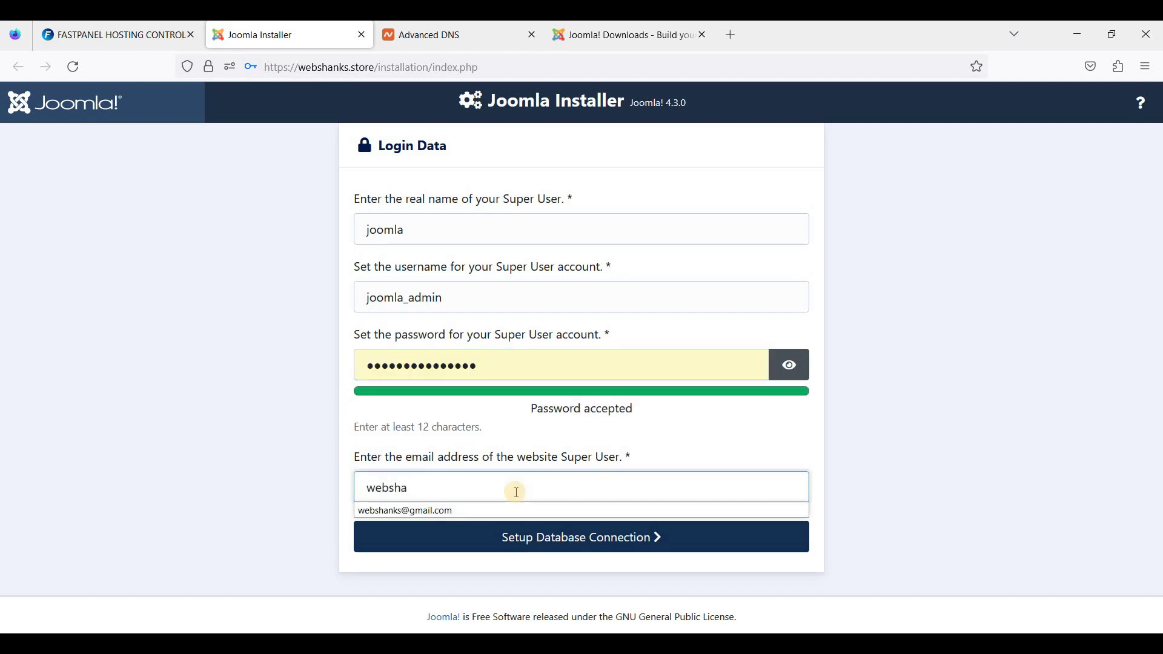
{"action": "type", "text": "sha"}
{"action": "left_click", "coordinate": [545, 511]}
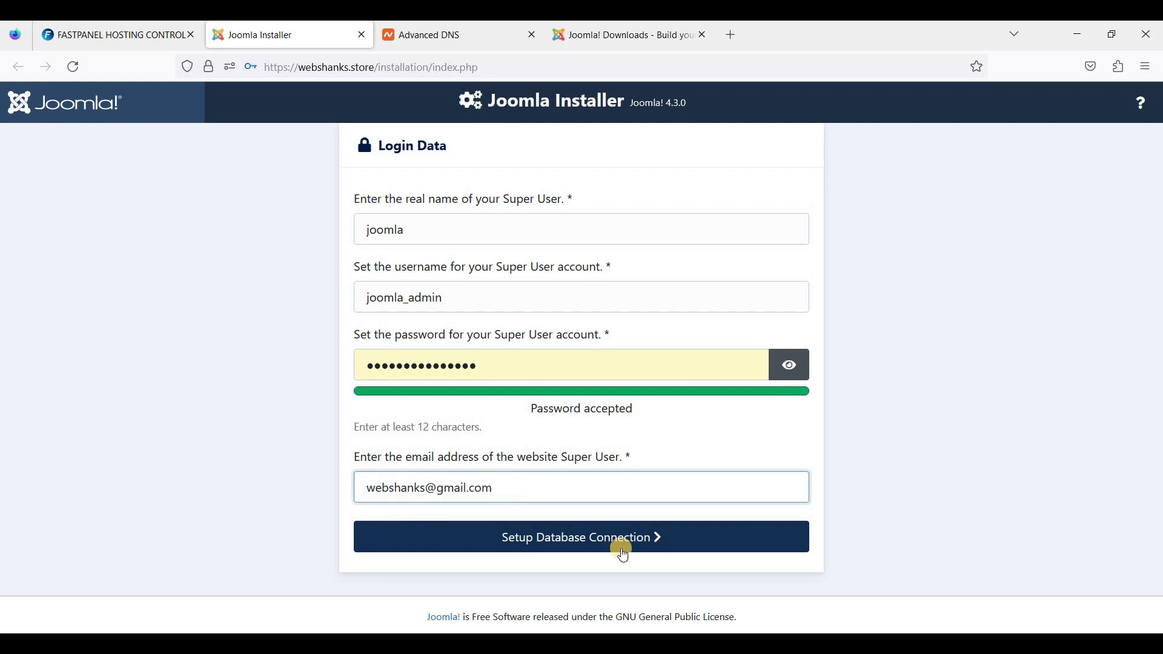
{"action": "left_click", "coordinate": [631, 545]}
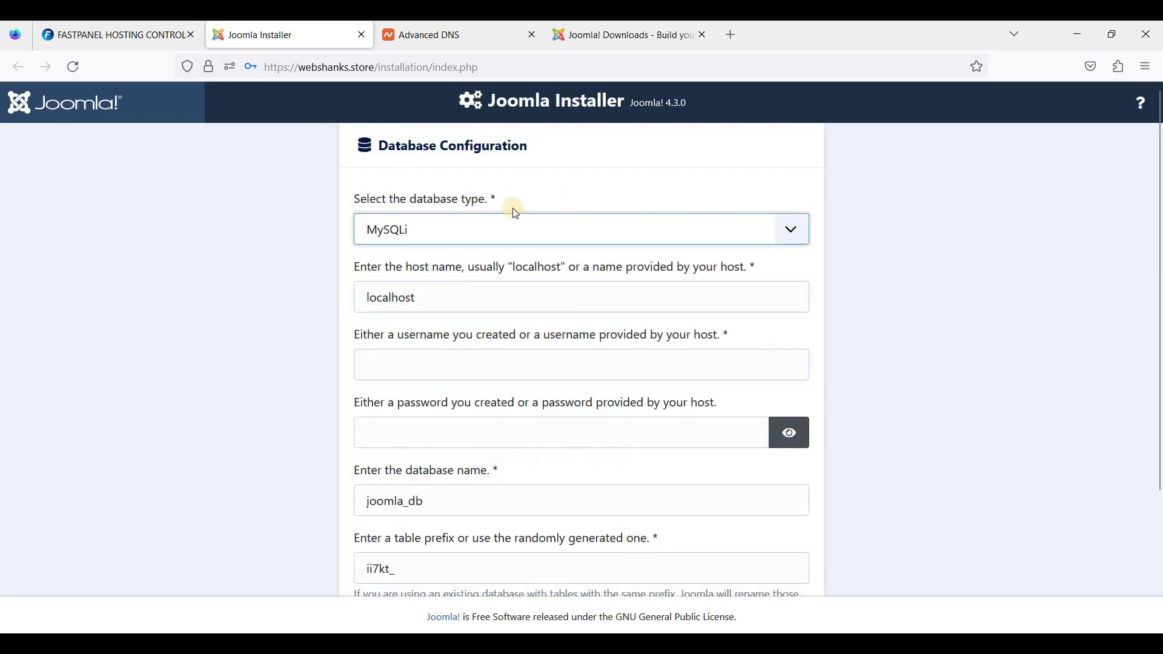
Keep database type MySQLi and host localhost, and copy the username webshanks_st from the Notepad notes into the database username field.
{"action": "left_click", "coordinate": [480, 229]}
{"action": "left_click", "coordinate": [460, 299]}
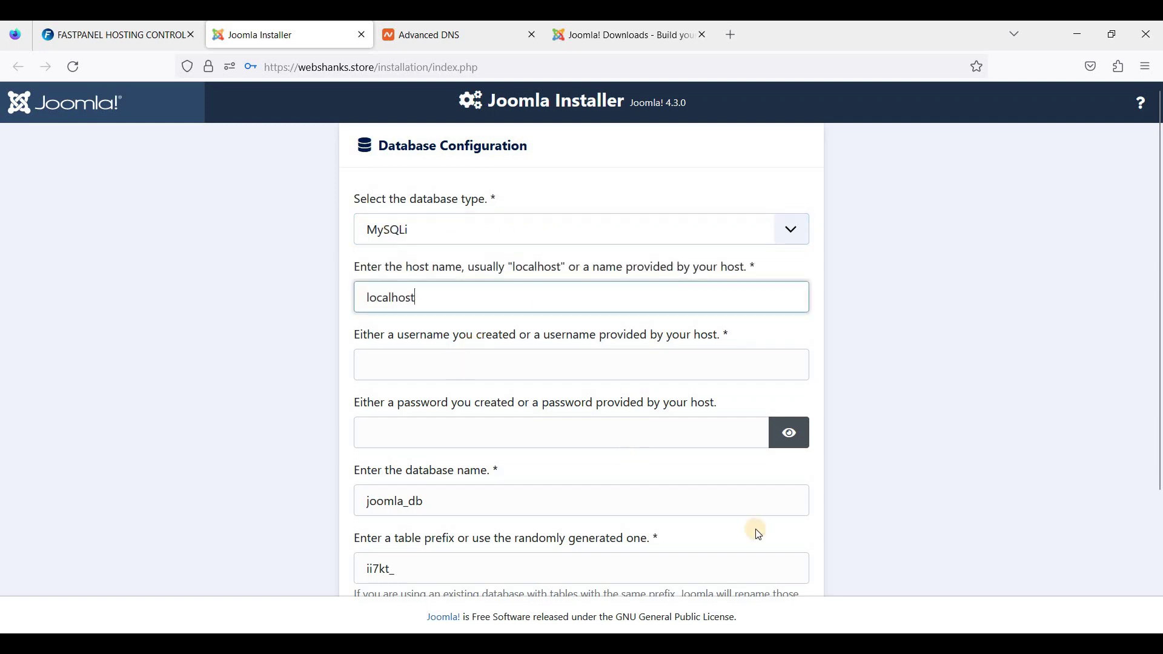
{"action": "left_click", "coordinate": [543, 377]}
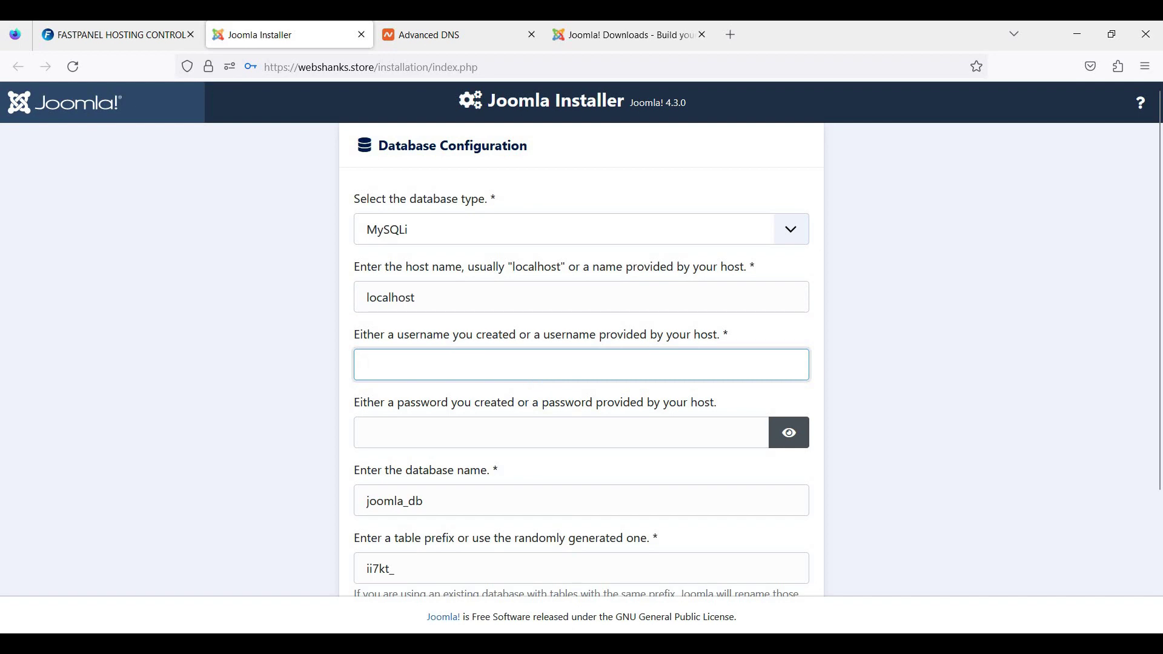
{"action": "key", "text": "alt+Tab"}
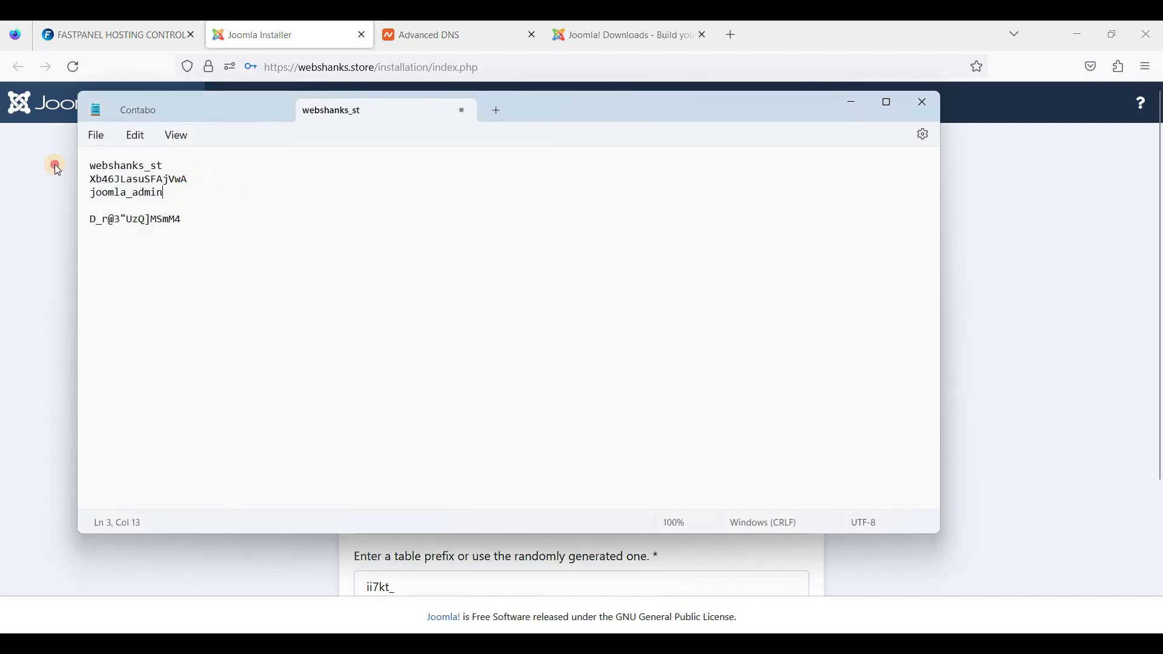
{"action": "left_click_drag", "start_coordinate": [88, 166], "coordinate": [165, 165]}
{"action": "key", "text": "ctrl+c"}
{"action": "key", "text": "alt+Tab"}
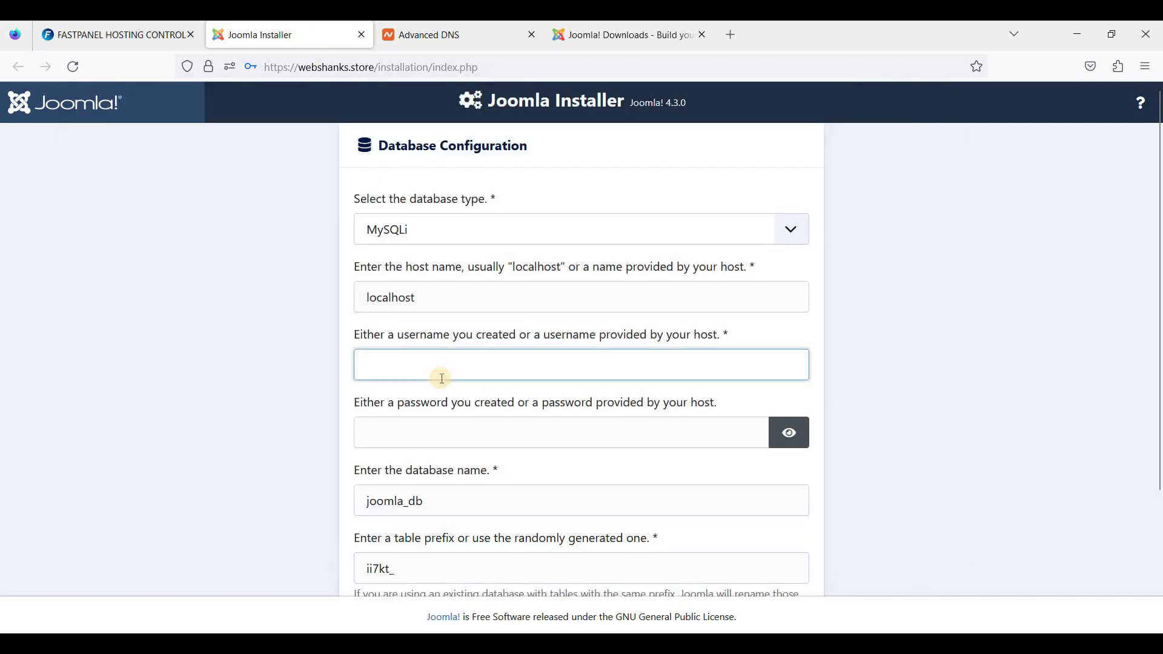
{"action": "key", "text": "ctrl+v"}
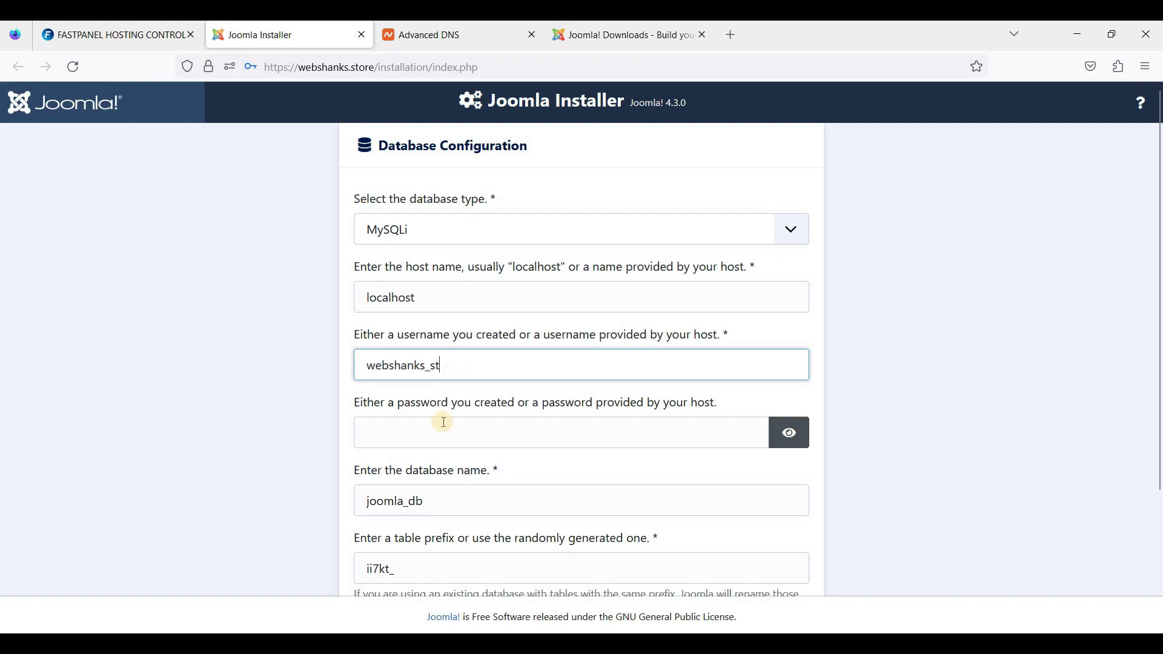
Copy the database password from the Notepad notes into the installer's database password field.
{"action": "left_click", "coordinate": [580, 446]}
{"action": "key", "text": "alt+Tab"}
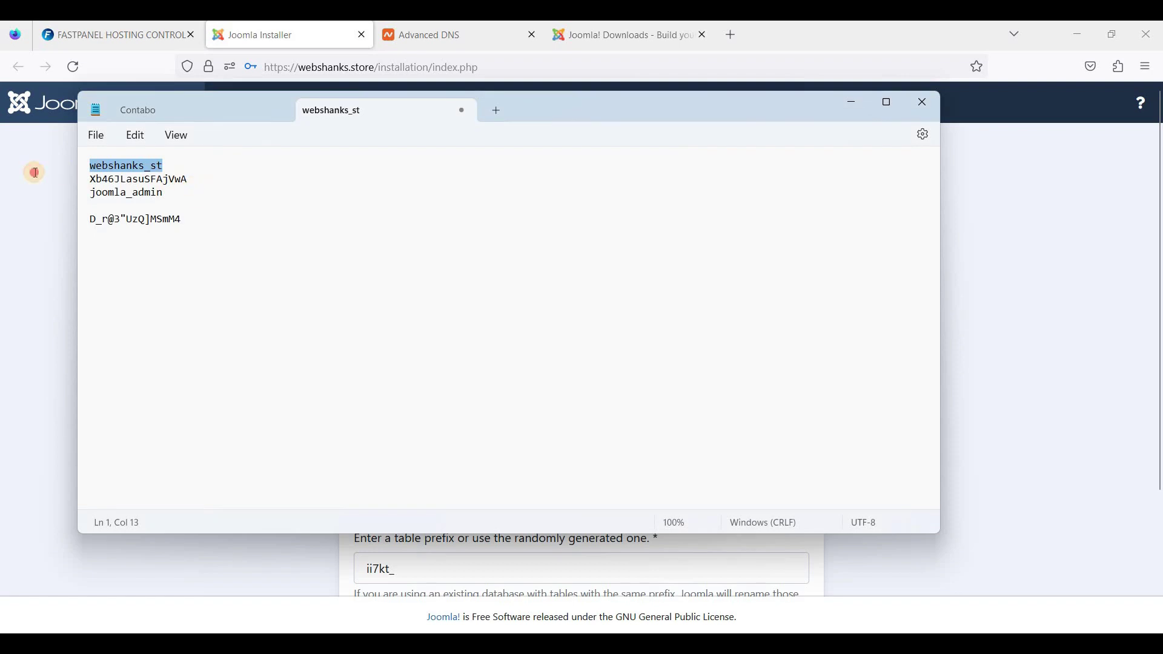
{"action": "left_click_drag", "start_coordinate": [89, 180], "coordinate": [193, 180]}
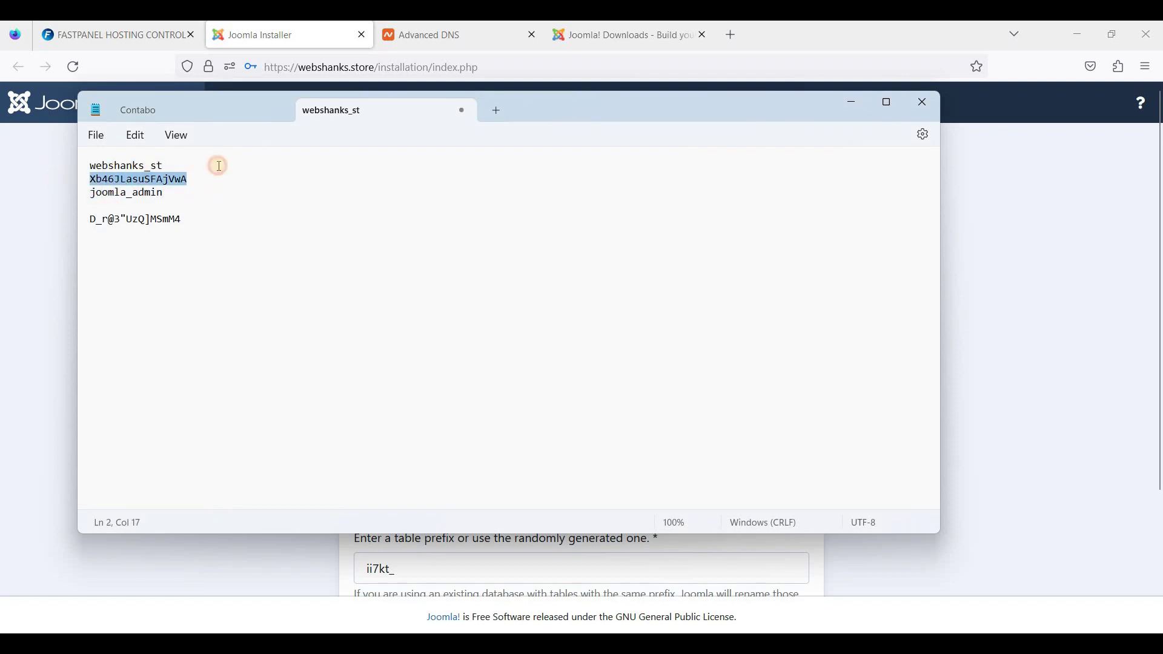
{"action": "left_click", "coordinate": [279, 37]}
{"action": "key", "text": "ctrl+v"}
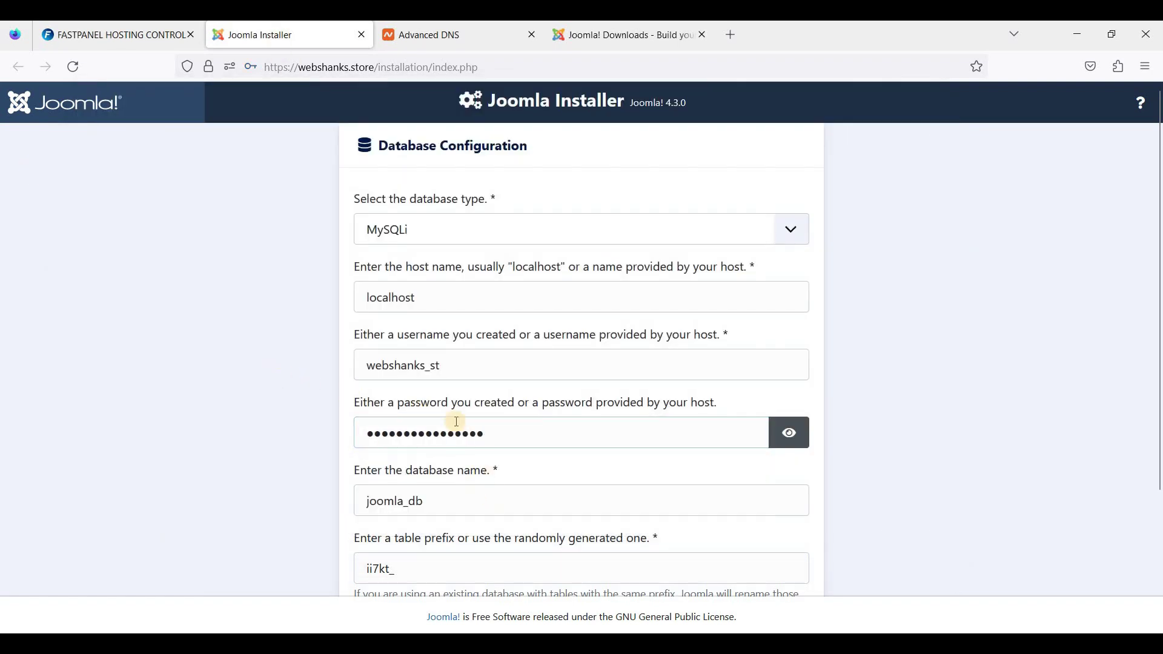
Copy the database username webshanks_st into the installer's database name field, replacing the existing entry.
{"action": "scroll", "coordinate": [470, 423], "scroll_direction": "down", "scroll_amount": 2}
{"action": "left_click", "coordinate": [483, 424]}
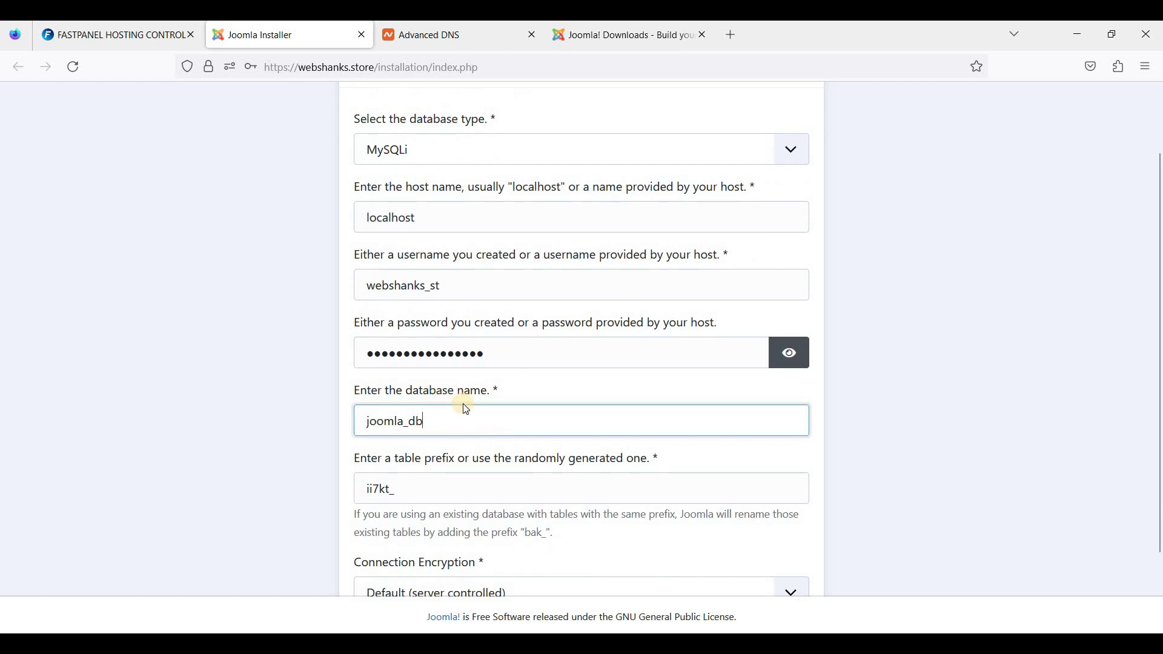
{"action": "left_click_drag", "start_coordinate": [455, 286], "coordinate": [325, 286]}
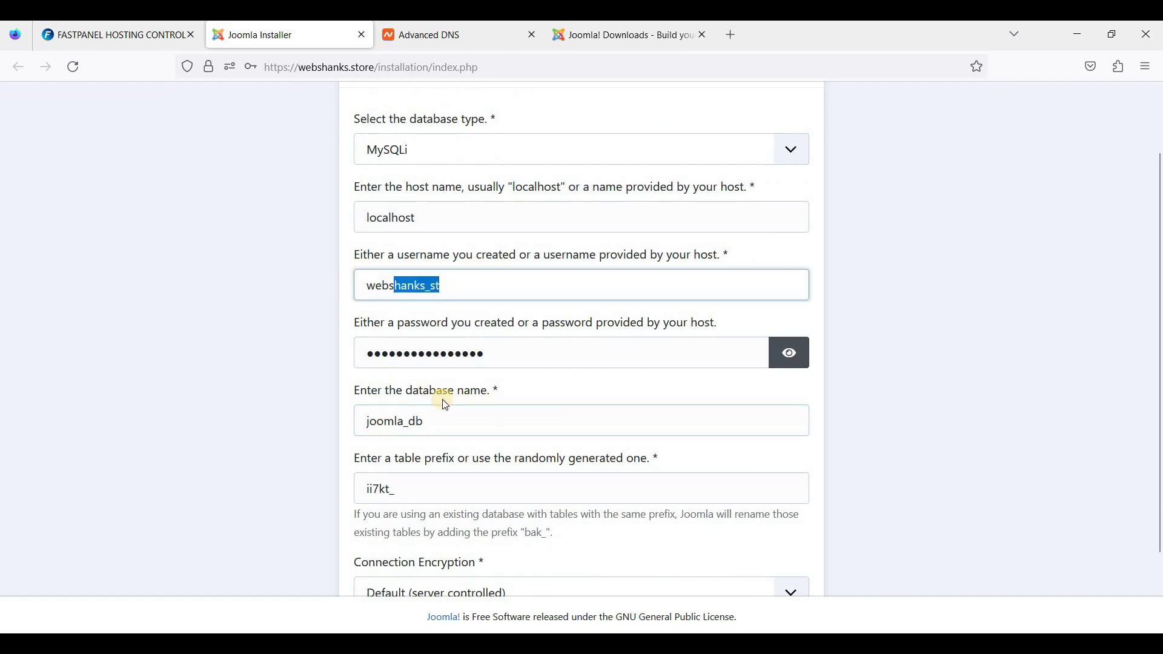
{"action": "key", "text": "ctrl+c"}
{"action": "key", "text": "Tab"}
{"action": "key", "text": "Tab"}
{"action": "key", "text": "Tab"}
{"action": "key", "text": "ctrl+v"}
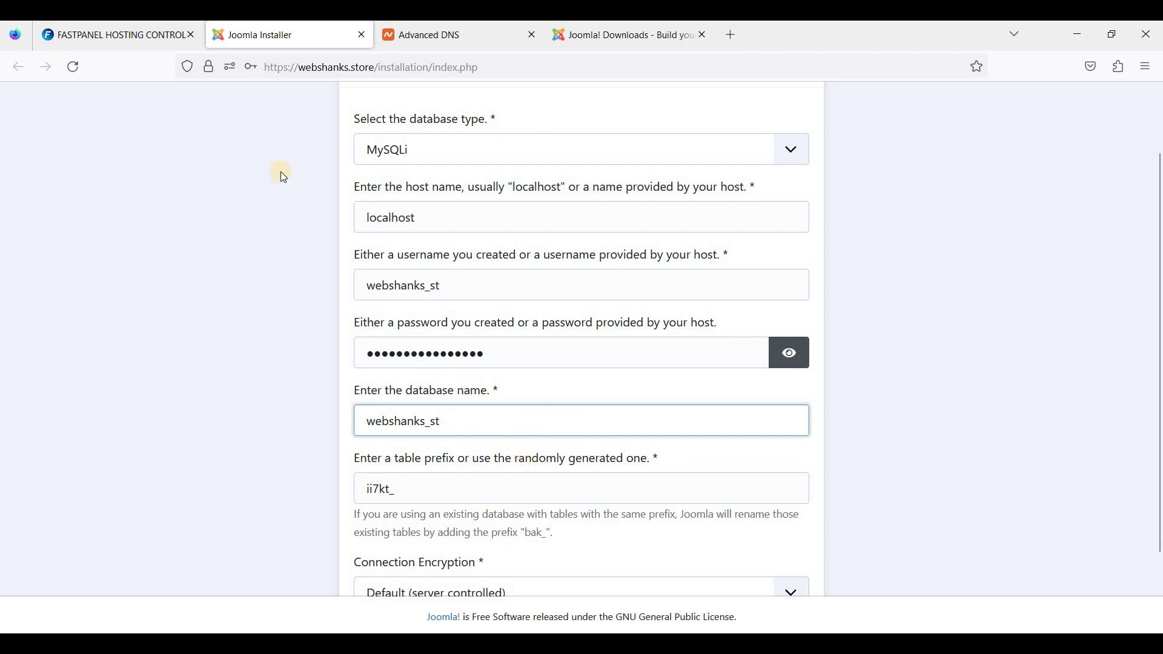
From the webshanks.store databases page in FASTPANEL, open phpMyAdmin and inspect the webshanks_st database's tables.
{"action": "left_click", "coordinate": [127, 48]}
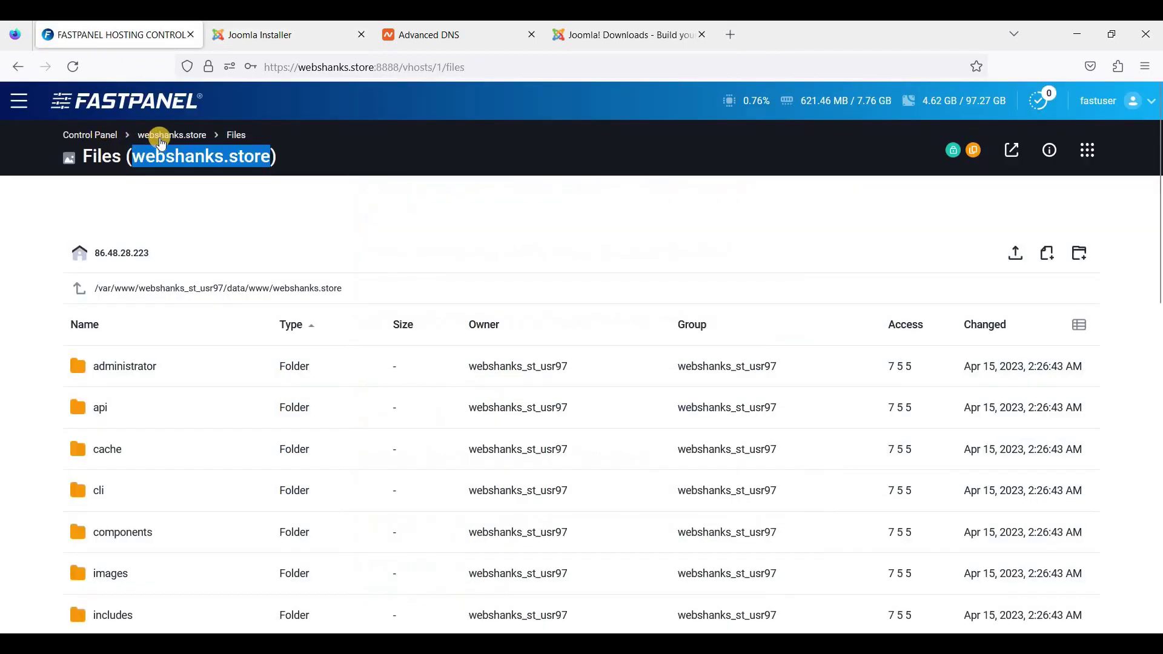
{"action": "key", "text": "alt+Left"}
{"action": "scroll", "coordinate": [340, 416], "scroll_direction": "down", "scroll_amount": 8}
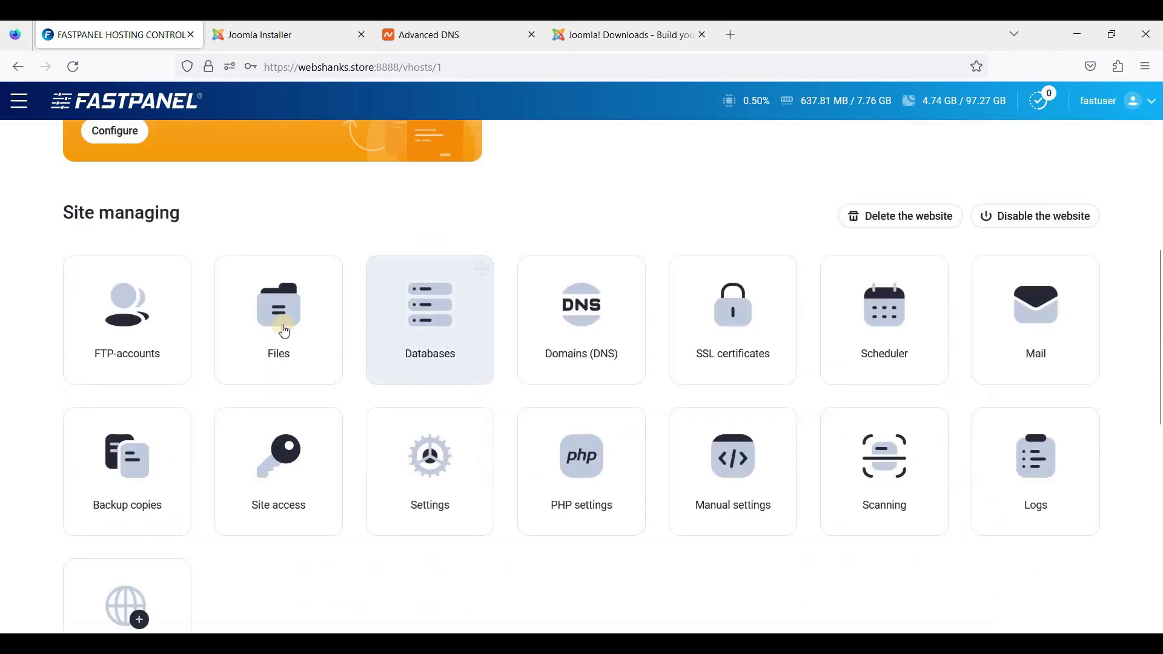
{"action": "left_click", "coordinate": [471, 383]}
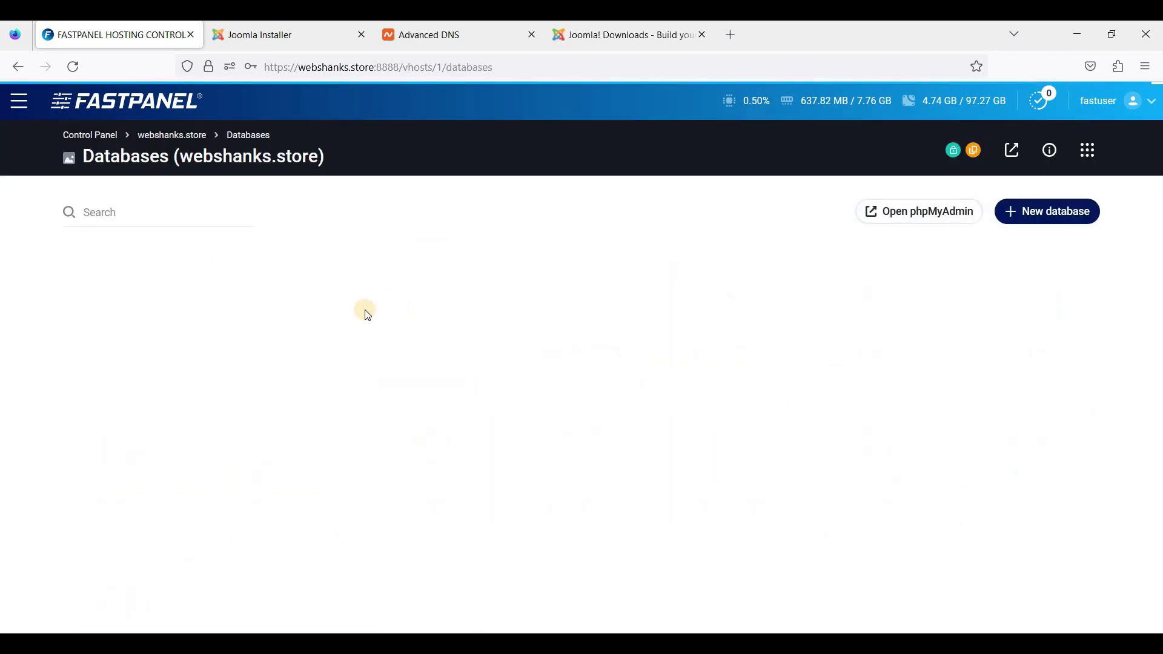
{"action": "left_click", "coordinate": [1050, 304]}
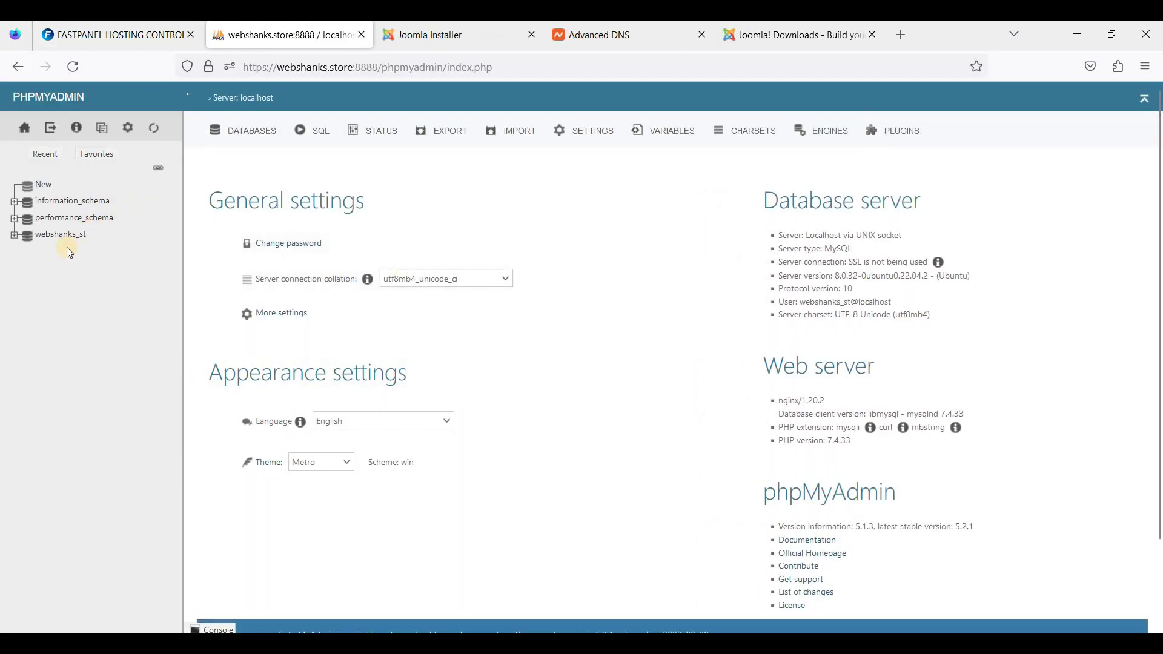
{"action": "left_click", "coordinate": [90, 239]}
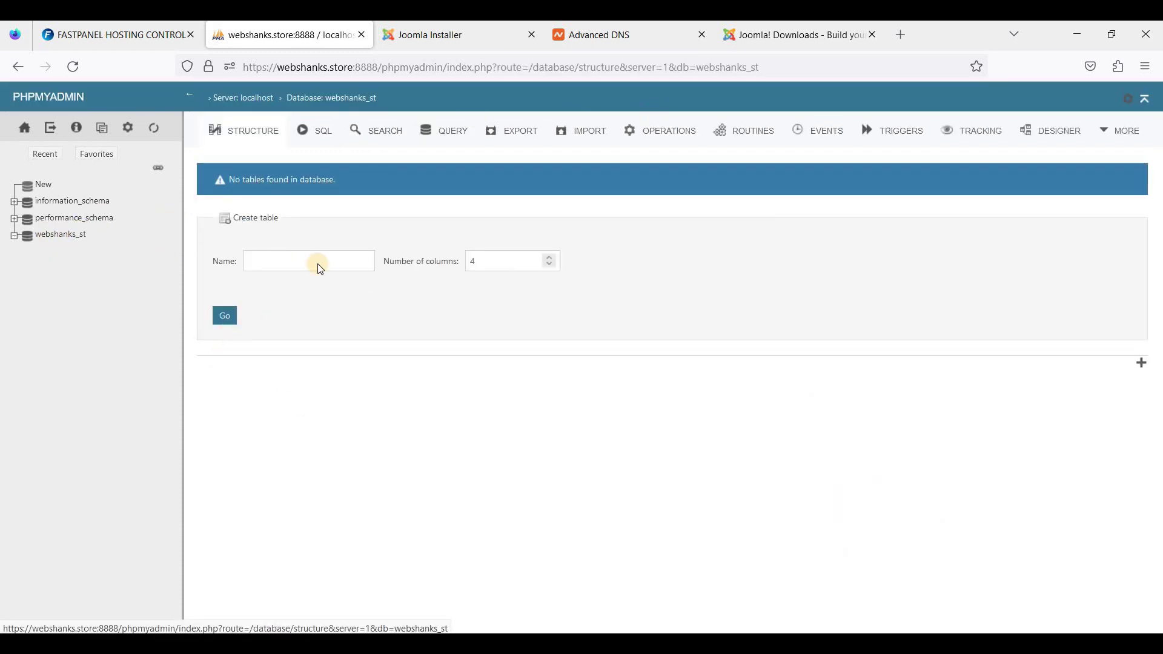
Return to the Joomla Installer and install Joomla with the generated table prefix and default connection encryption, dismissing the browser's save-password prompt.
{"action": "left_click", "coordinate": [620, 42]}
{"action": "key", "text": "ctrl+shift+Tab"}
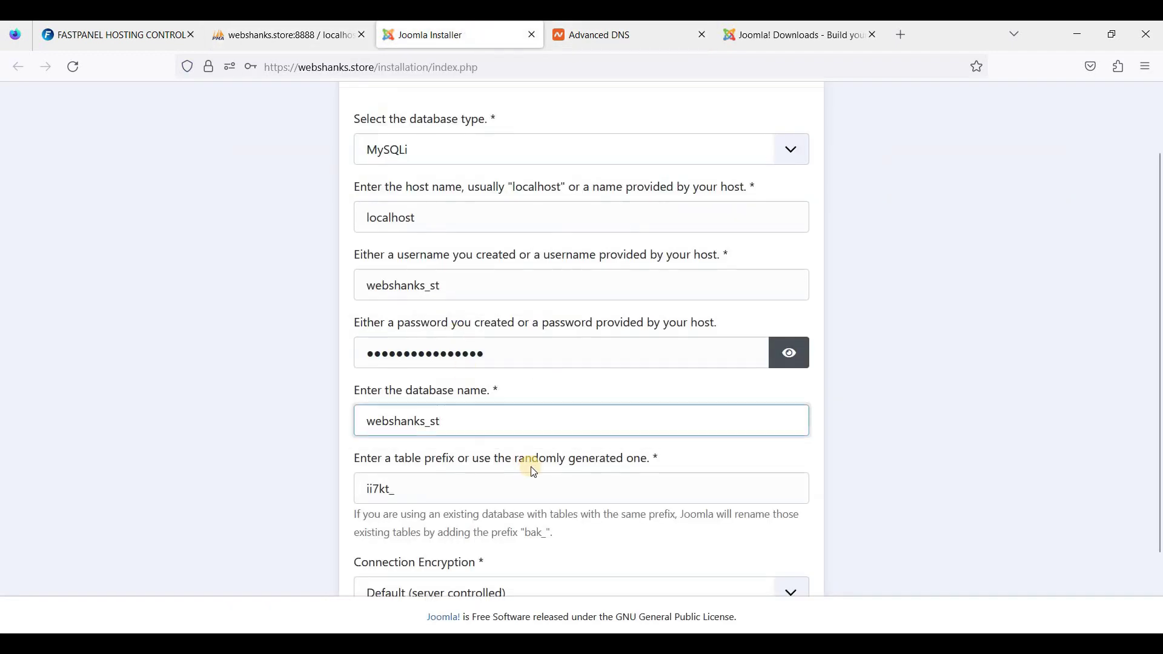
{"action": "scroll", "coordinate": [534, 473], "scroll_direction": "down", "scroll_amount": 2}
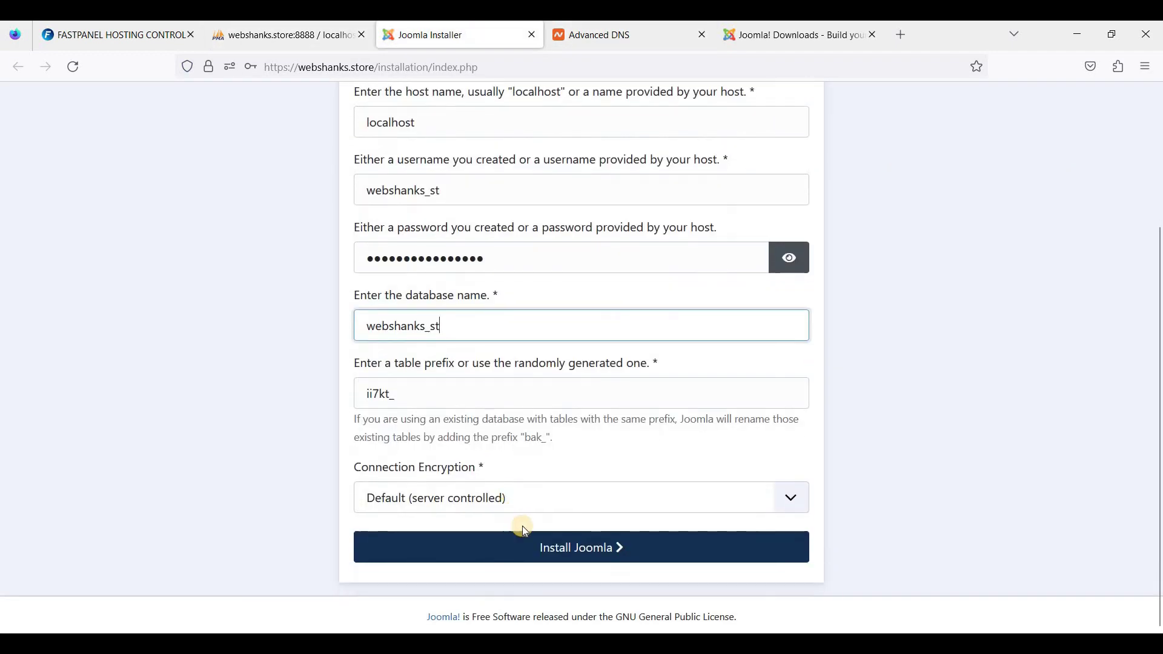
{"action": "left_click", "coordinate": [574, 553]}
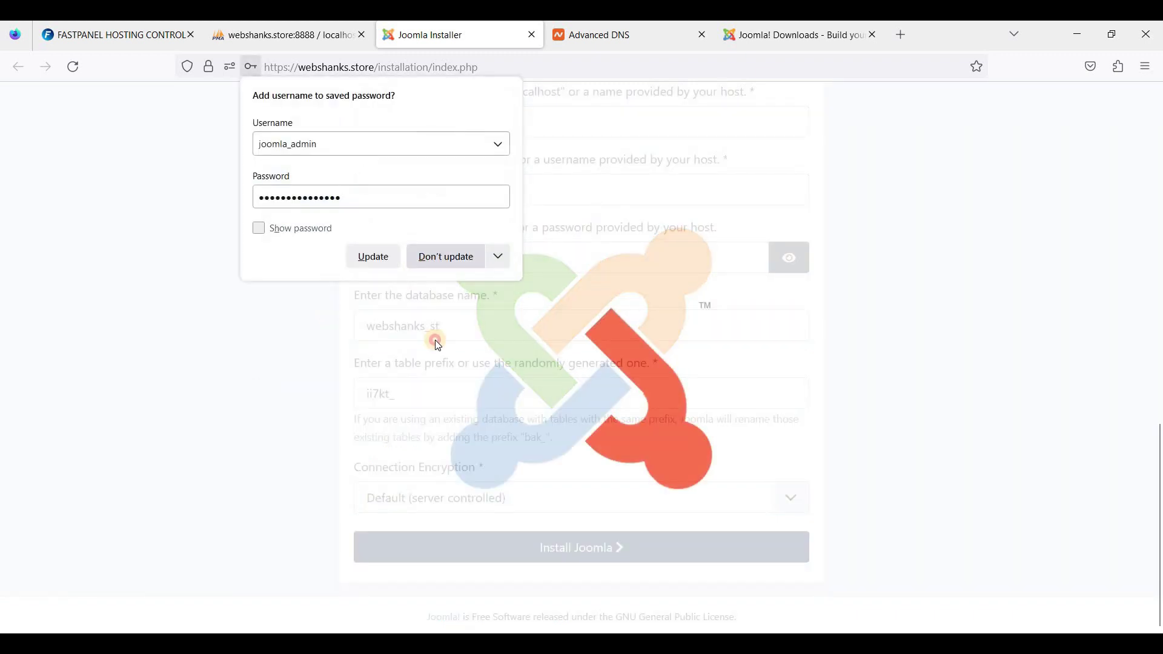
{"action": "left_click", "coordinate": [439, 346]}
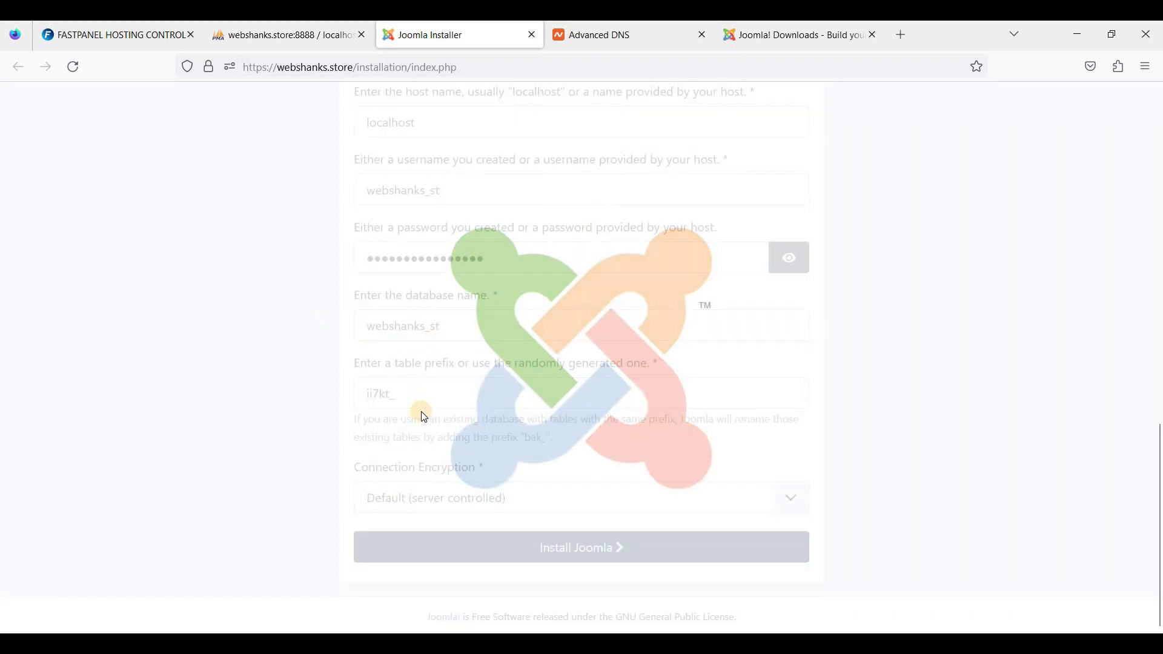
{"action": "scroll", "coordinate": [424, 417], "scroll_direction": "up", "scroll_amount": 1}
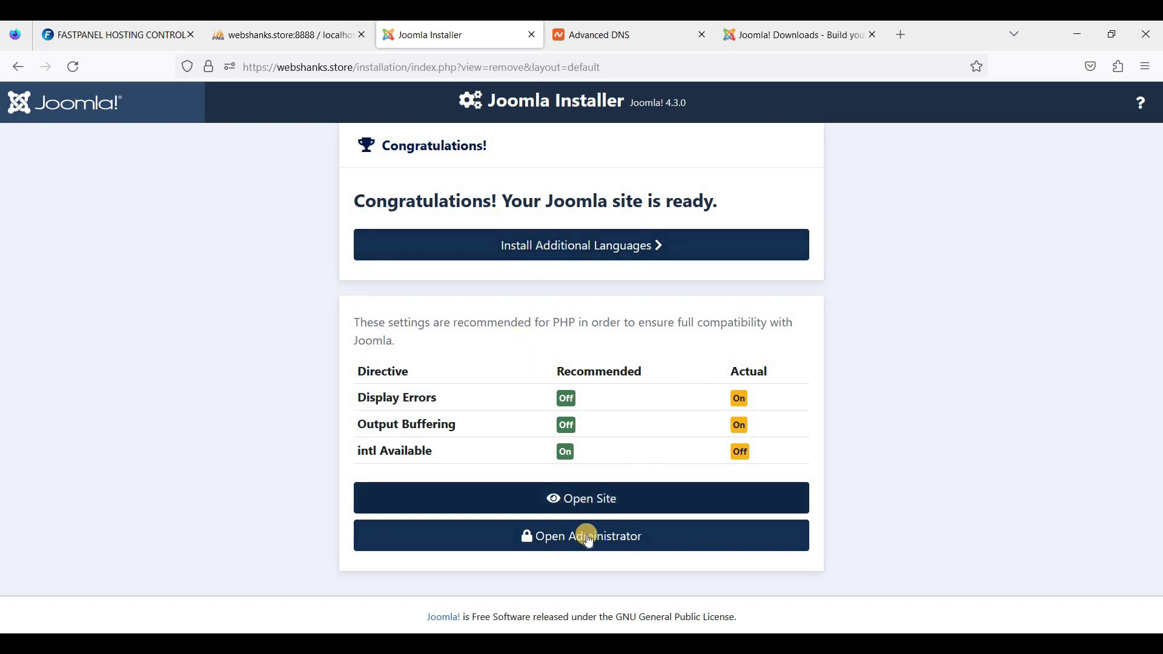
Open the Joomla administrator and log in as joomla_admin with the prefilled password, declining the browser's saved-login update.
{"action": "left_click", "coordinate": [606, 546]}
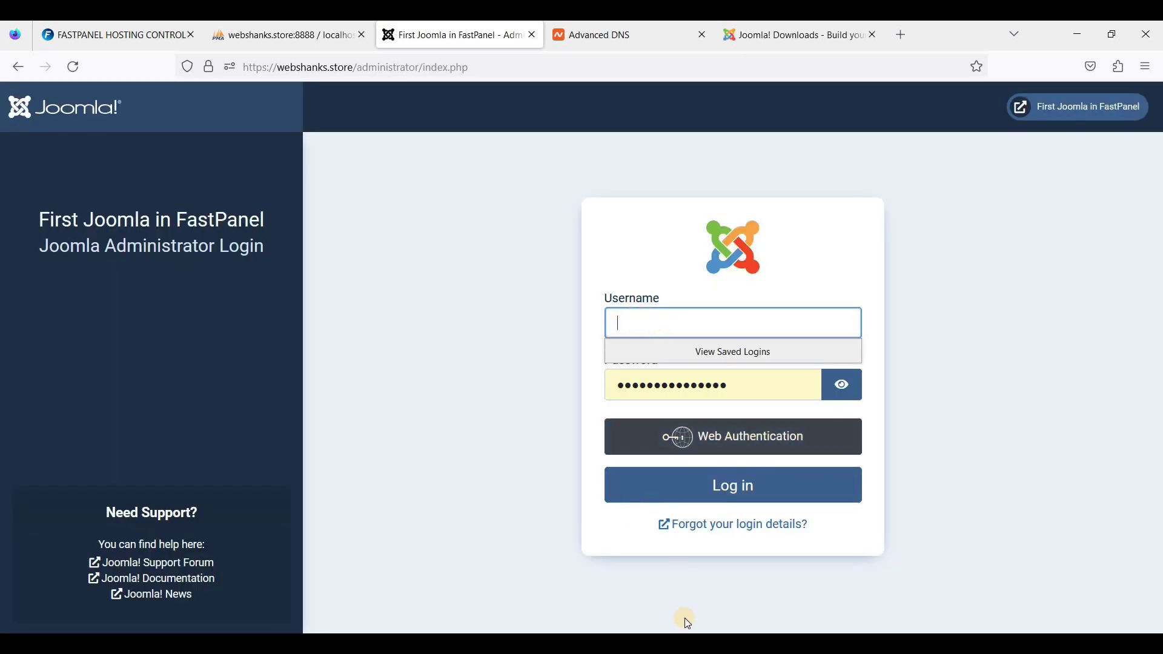
{"action": "key", "text": "alt+Tab"}
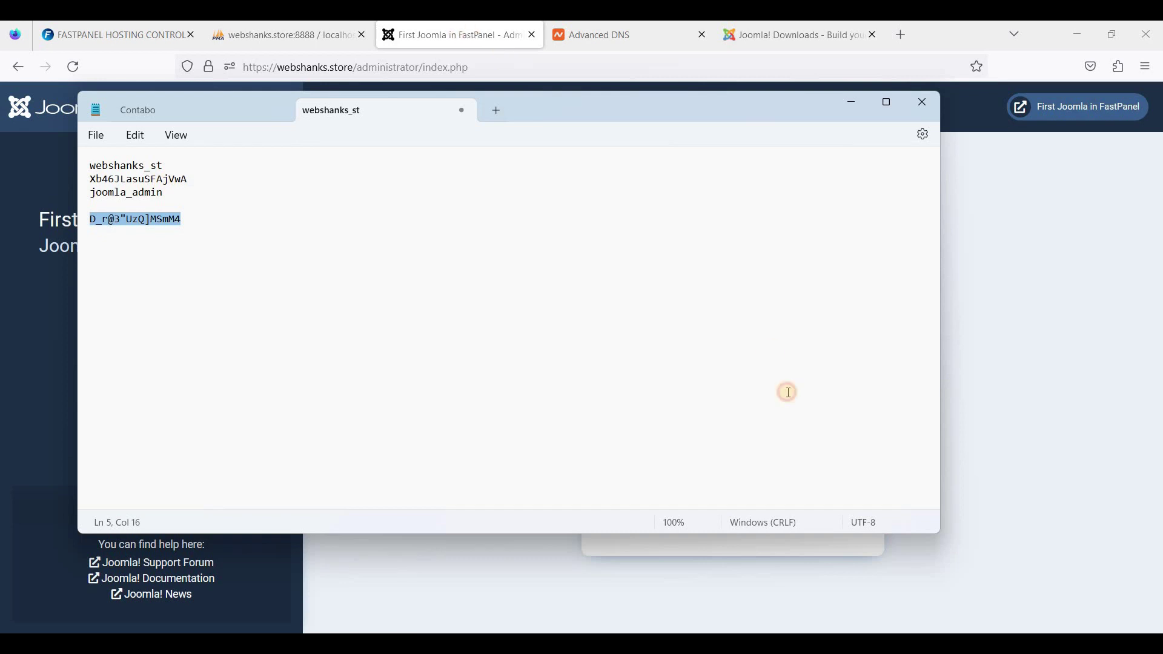
{"action": "key", "text": "alt+Tab"}
{"action": "left_click", "coordinate": [693, 324]}
{"action": "type", "text": "joom"}
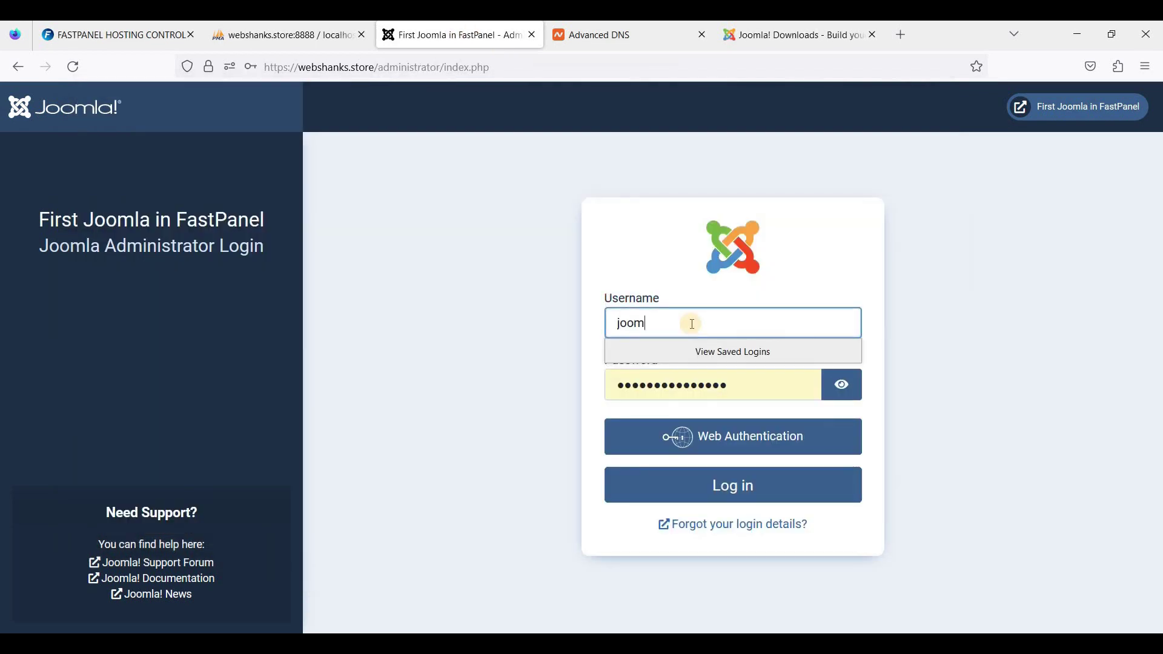
{"action": "type", "text": "la_admin"}
{"action": "key", "text": "Tab"}
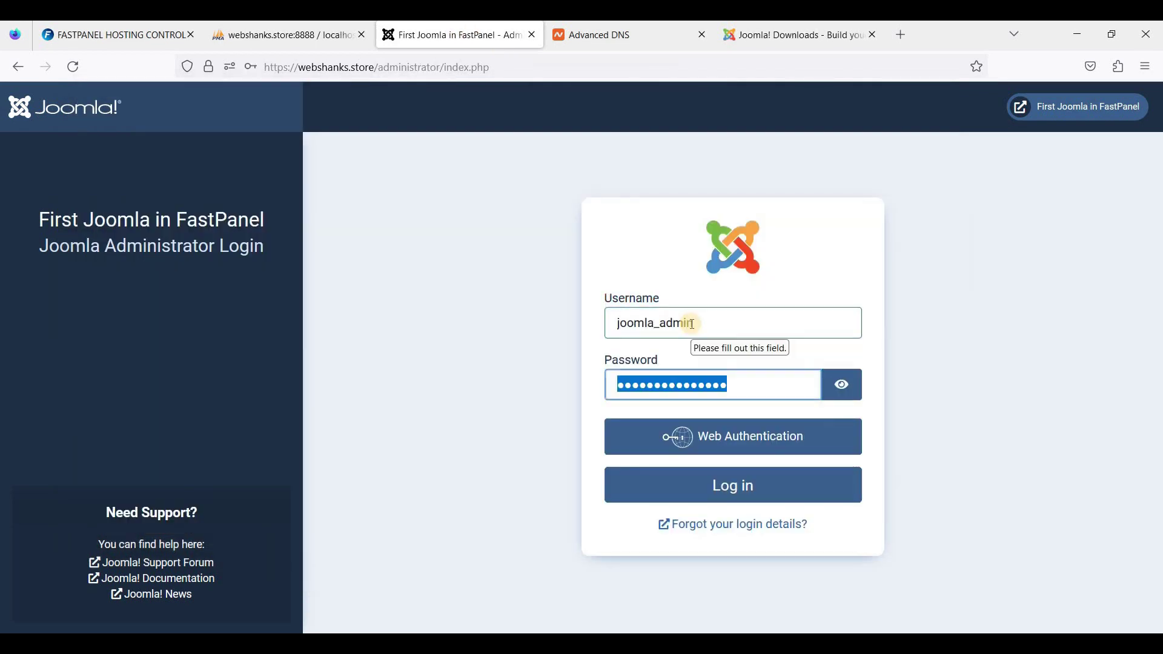
{"action": "left_click", "coordinate": [736, 490]}
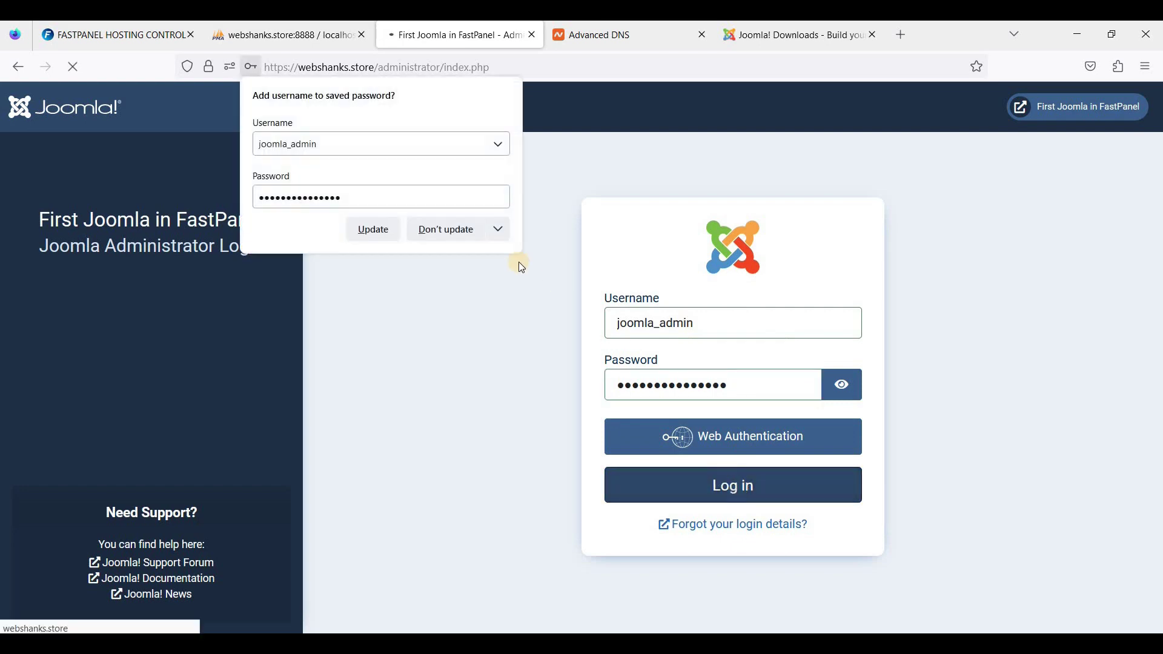
{"action": "left_click", "coordinate": [452, 230]}
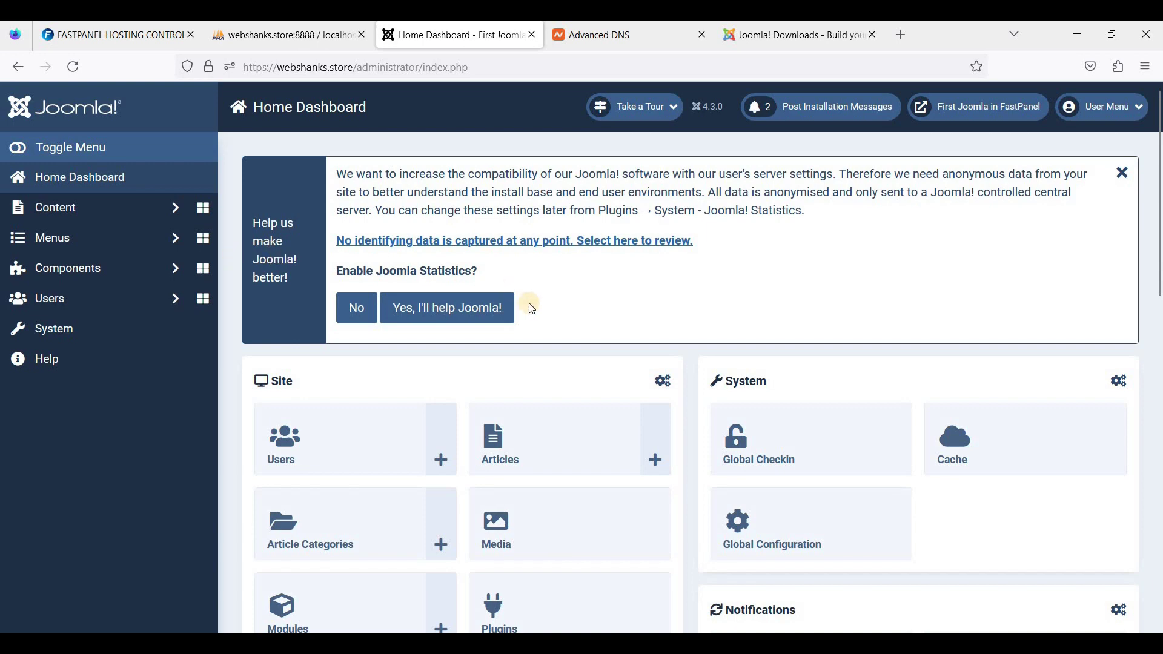
Look through the administrator Home Dashboard, from the site and system shortcuts down to the sample data and latest actions.
{"action": "scroll", "coordinate": [495, 338], "scroll_direction": "down", "scroll_amount": 3}
{"action": "scroll", "coordinate": [139, 233], "scroll_direction": "up", "scroll_amount": 3}
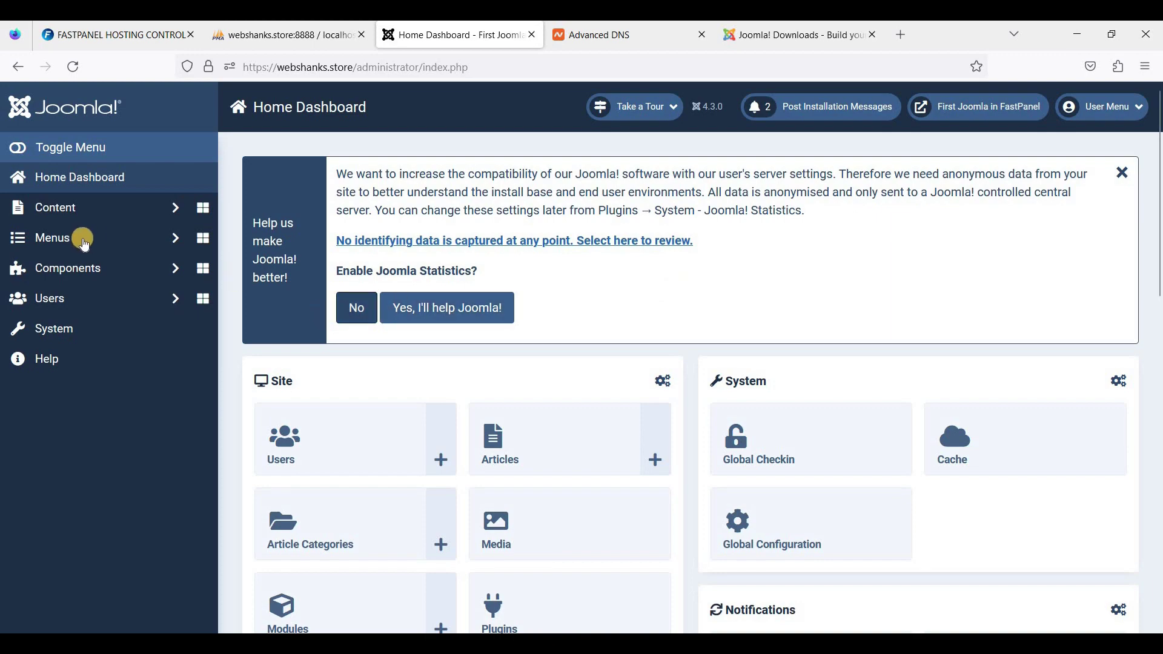
{"action": "scroll", "coordinate": [387, 368], "scroll_direction": "down", "scroll_amount": 2}
{"action": "scroll", "coordinate": [625, 474], "scroll_direction": "down", "scroll_amount": 12}
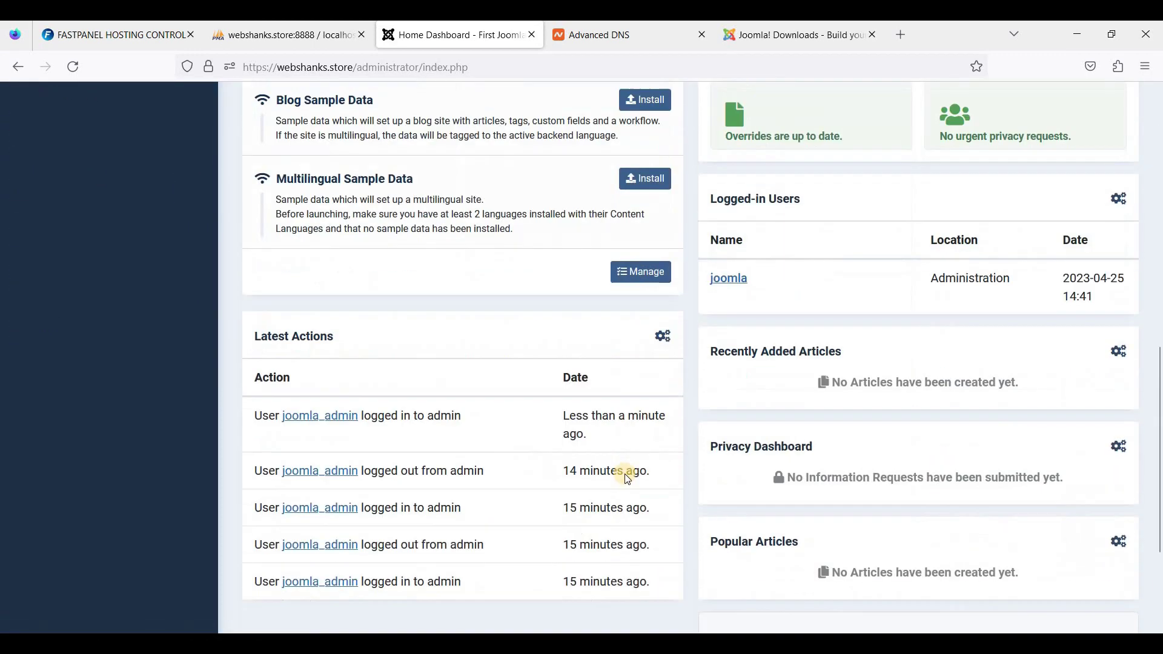
{"action": "scroll", "coordinate": [625, 474], "scroll_direction": "up", "scroll_amount": 12}
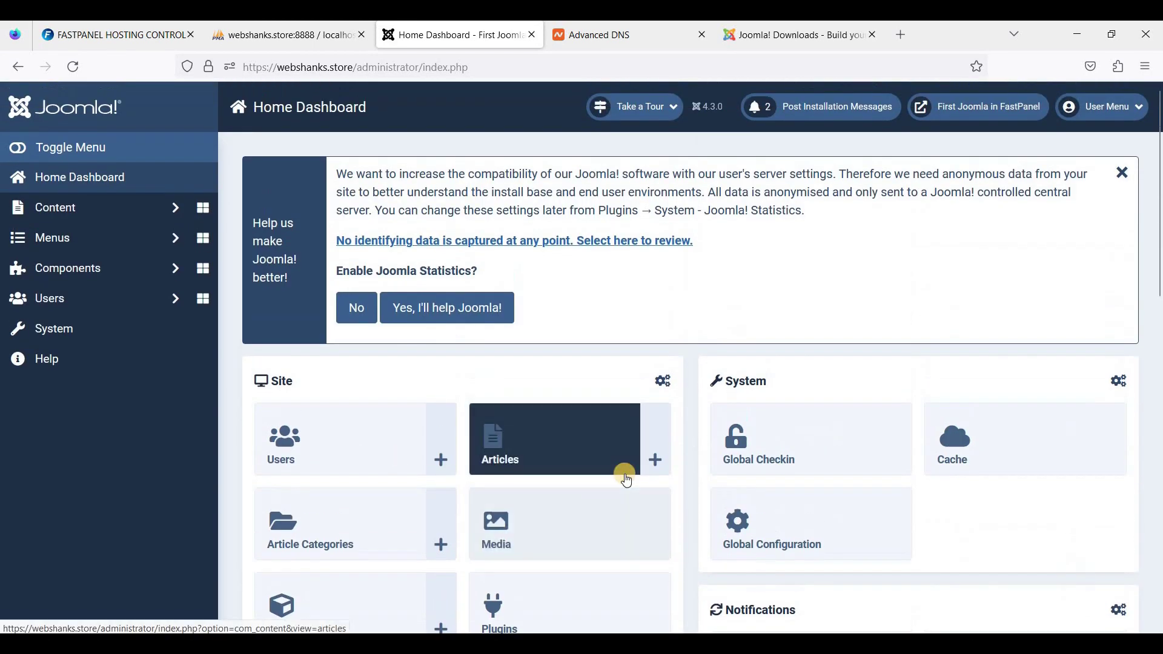